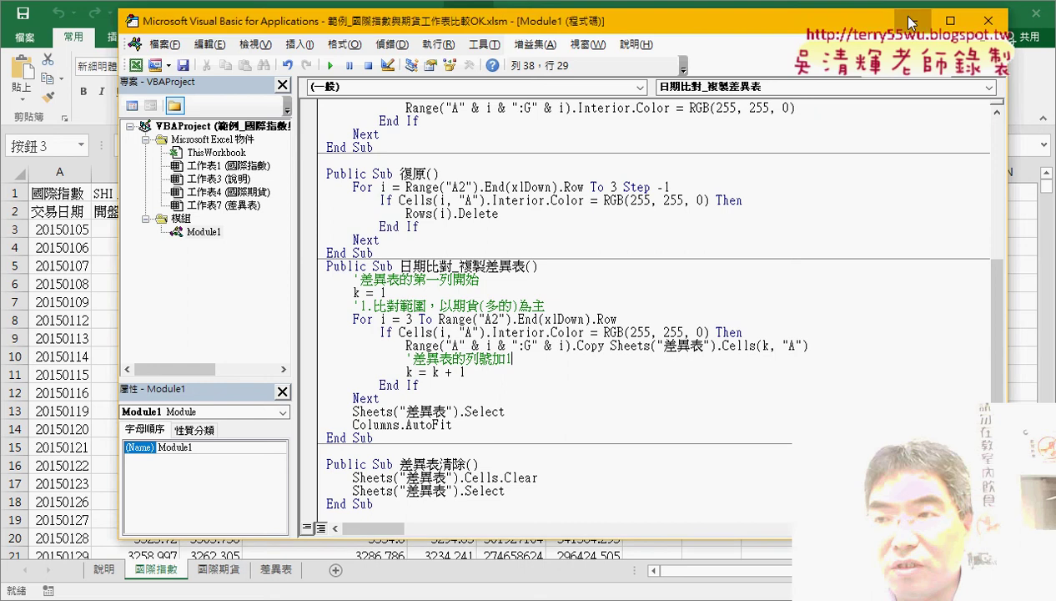
Step: Hide the VBA editor and check the 國際指數 dates, including the yellow 20180618 row
left_click(914, 20)
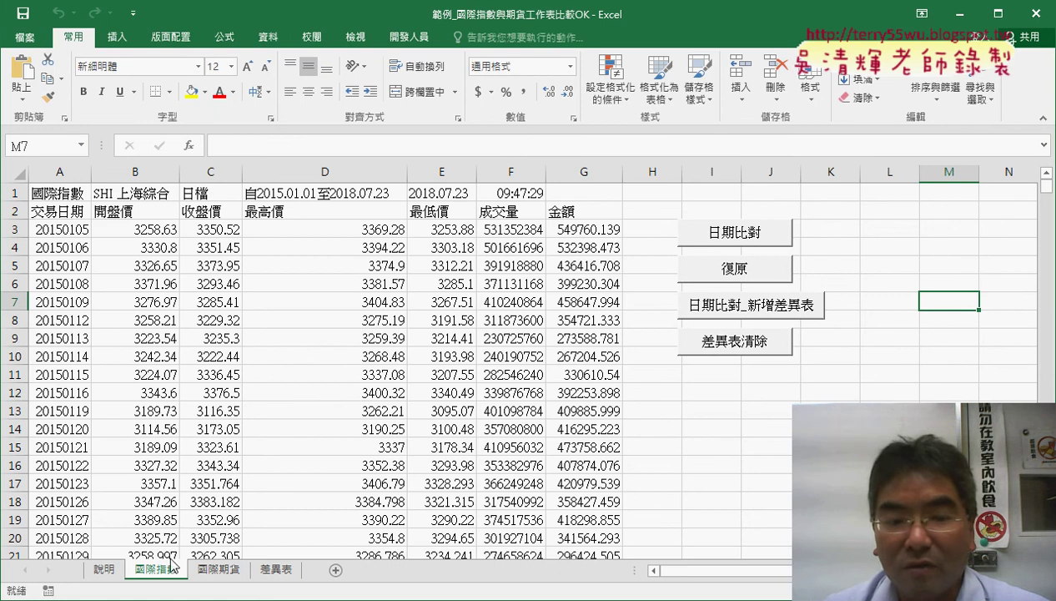
left_click(84, 338)
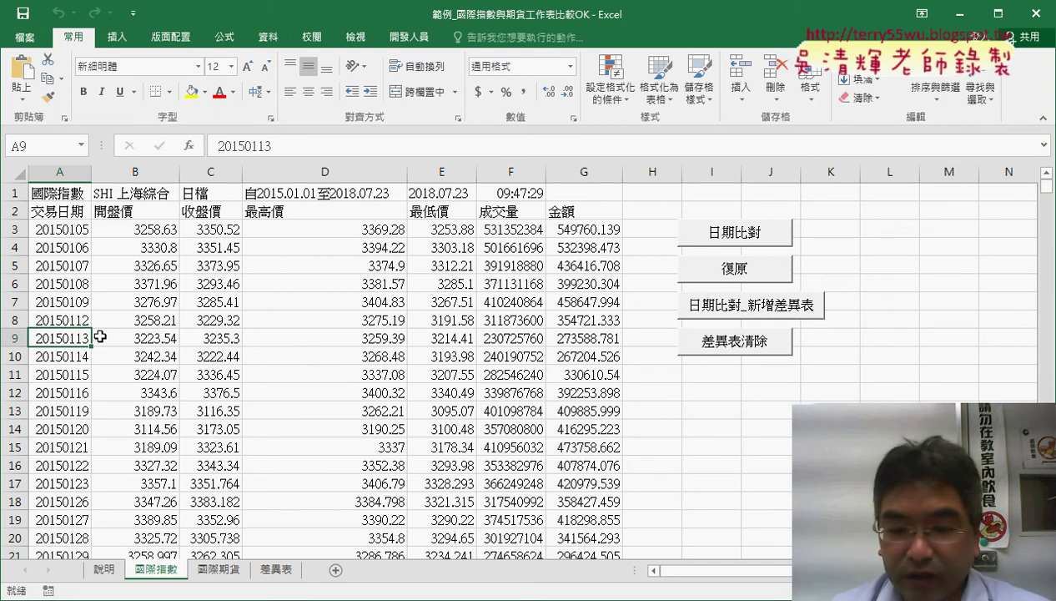
key("ctrl+Down")
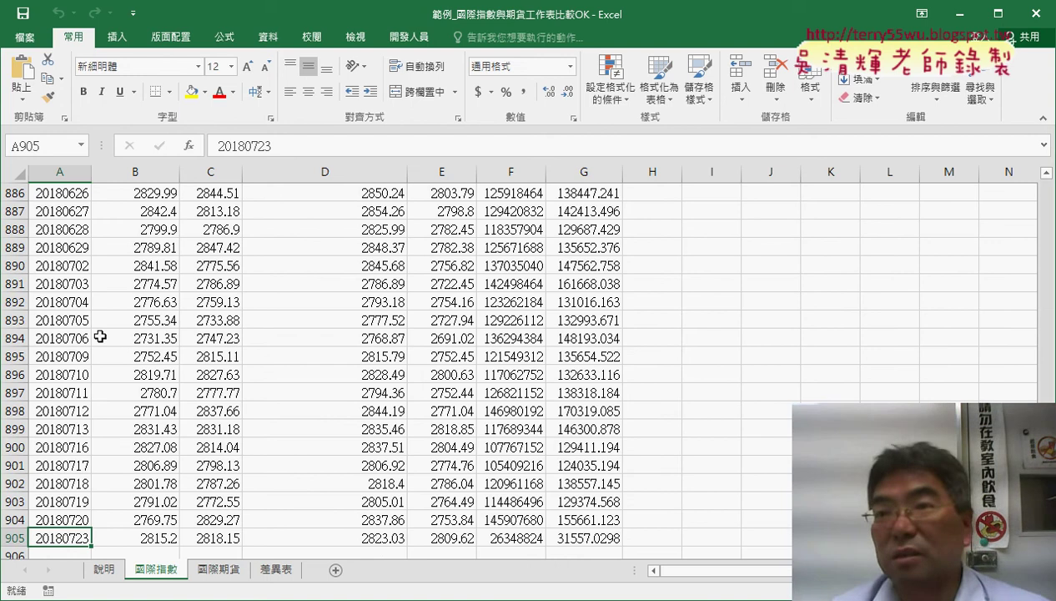
key("Up")
key("Up")
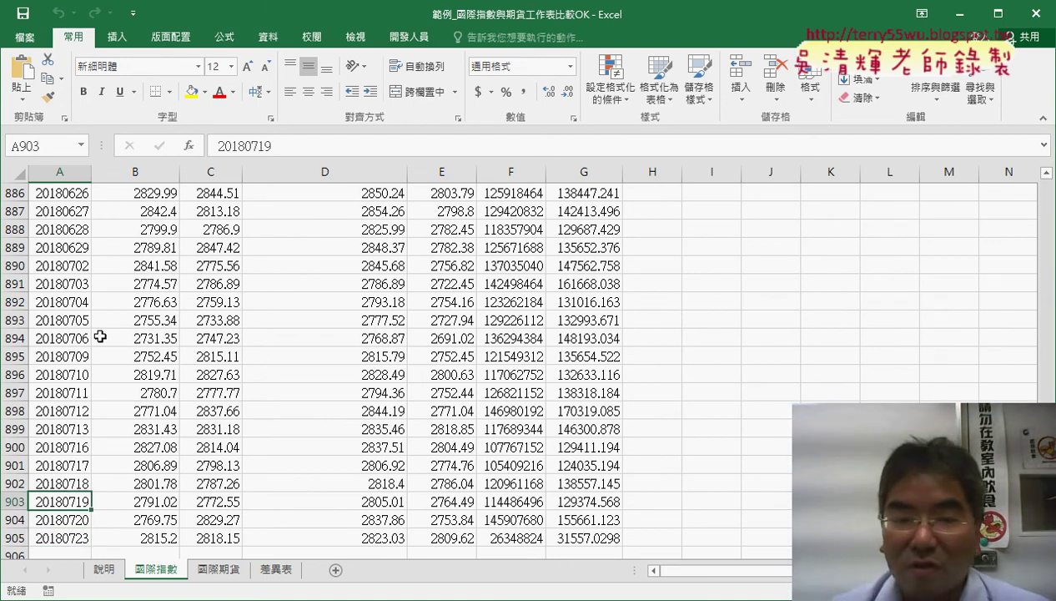
scroll(100, 334, "up", 3)
left_click(73, 249)
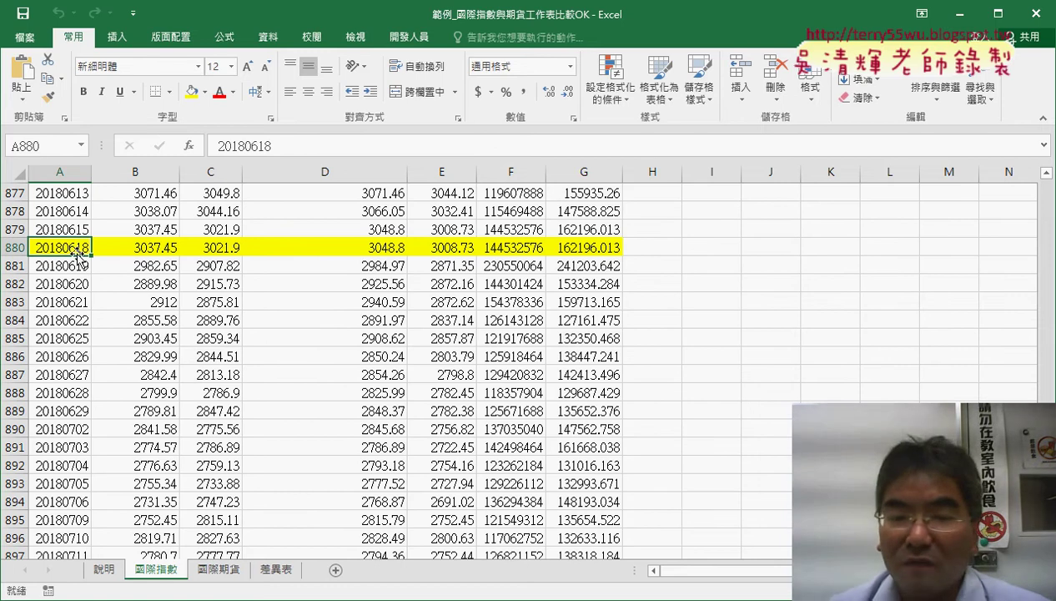
key("ctrl+Home")
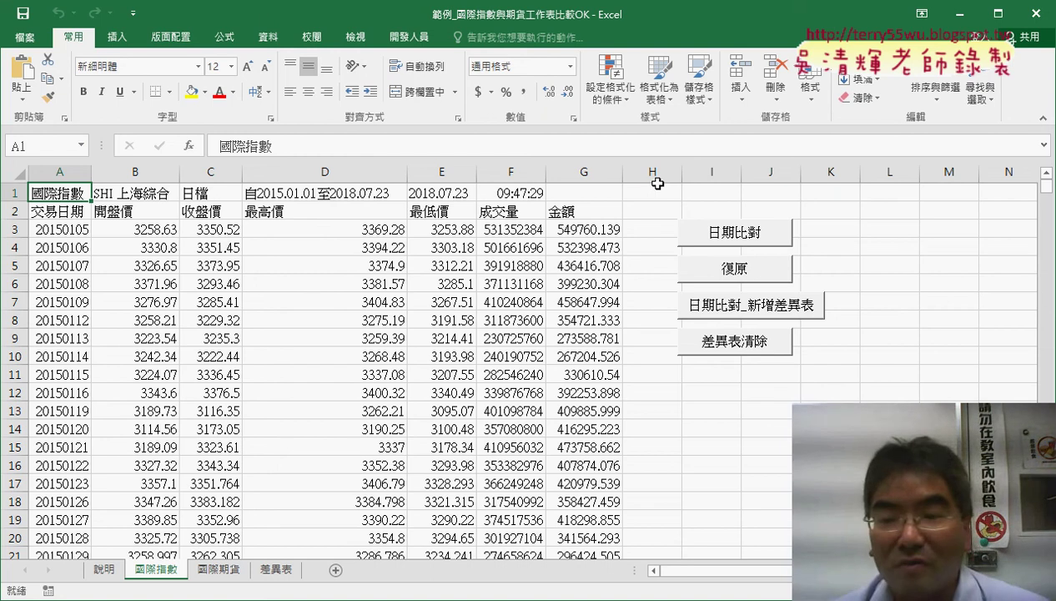
Step: Run the 復原 button to delete the yellow rows, then verify the data's length in column A
left_click(733, 267)
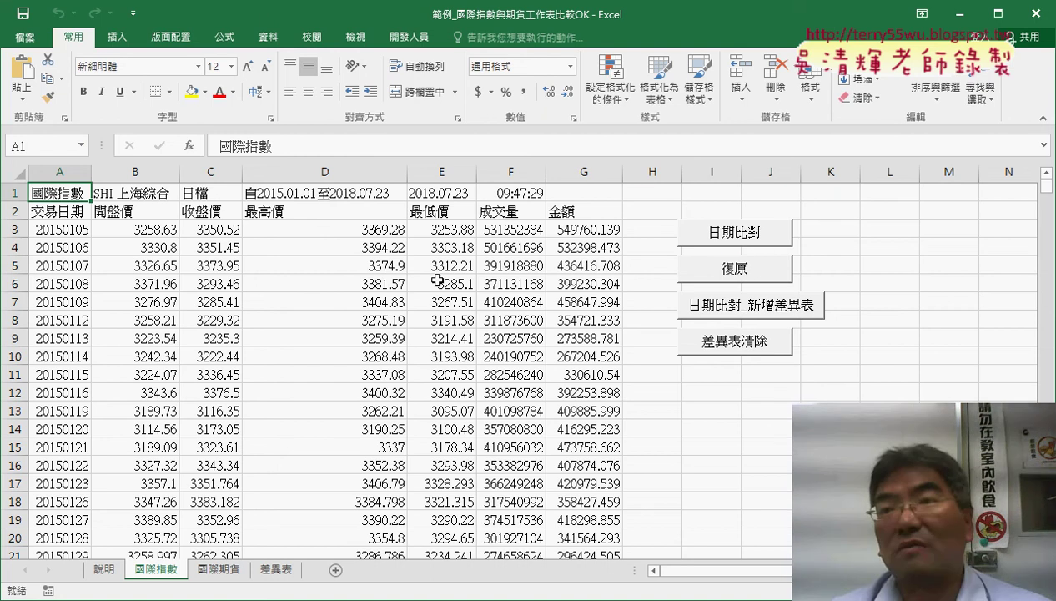
left_click(79, 366)
key("ctrl+Down")
key("ctrl+Up")
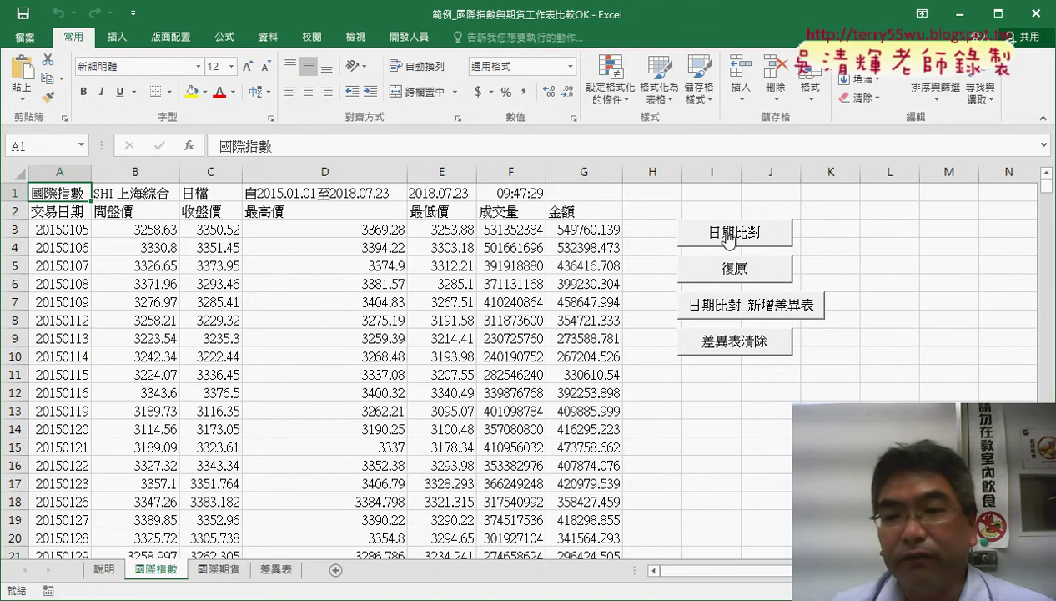
Step: Run 日期比對 and select yellow row A63:G63 dated 20150406 to inspect it
left_click(727, 233)
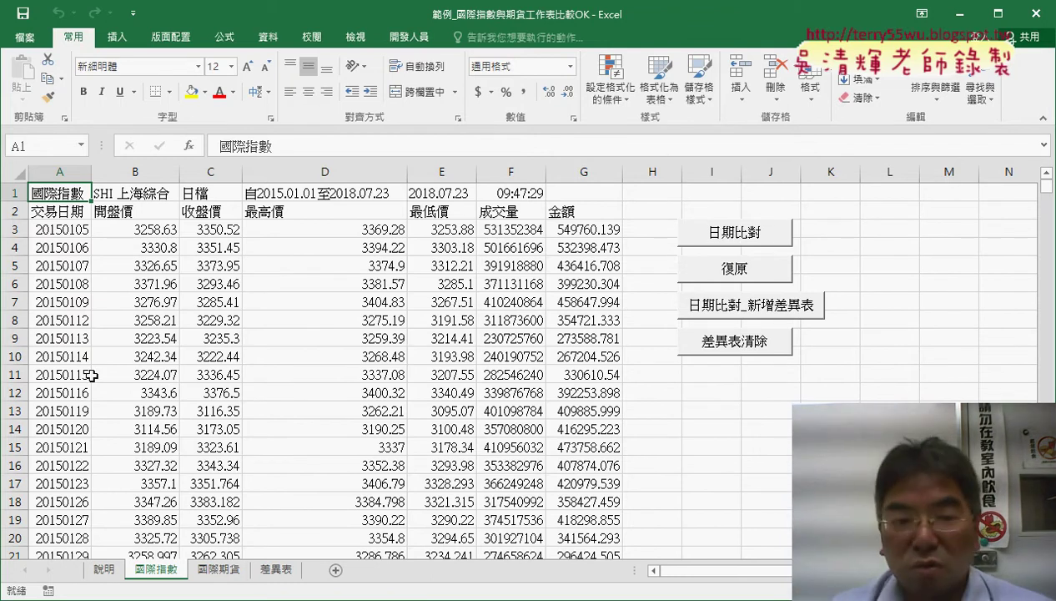
left_click(43, 353)
scroll(117, 366, "down", 8)
scroll(117, 366, "down", 8)
scroll(117, 366, "down", 3)
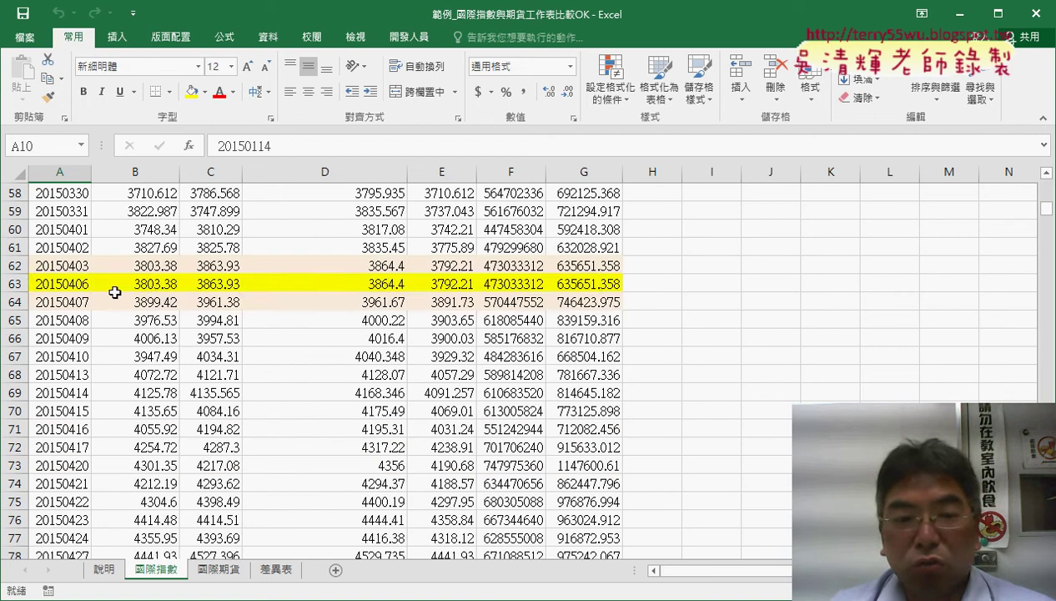
left_click_drag(59, 284, 584, 284)
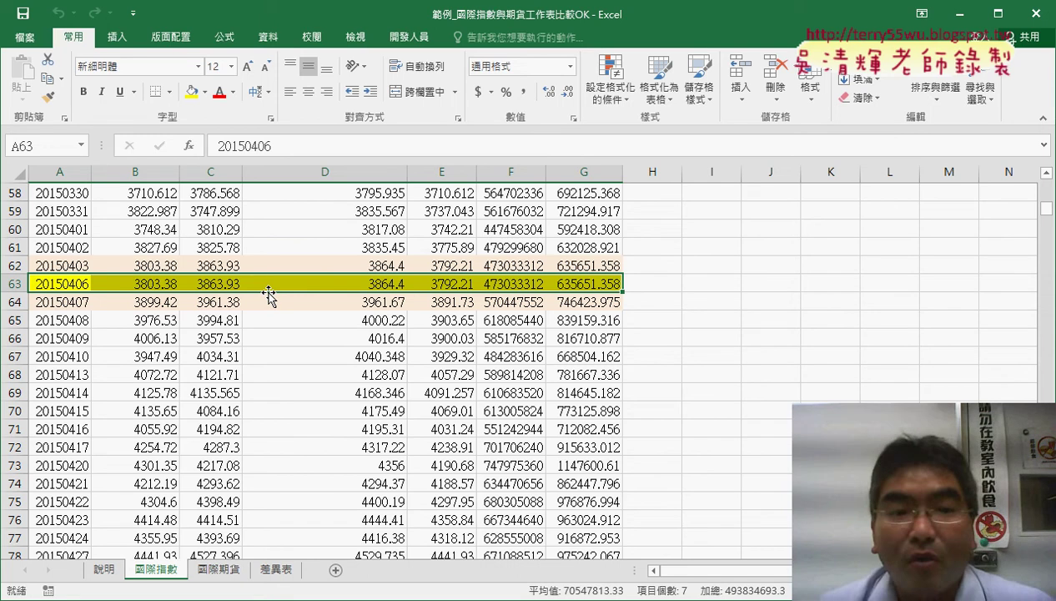
left_click_drag(50, 284, 589, 284)
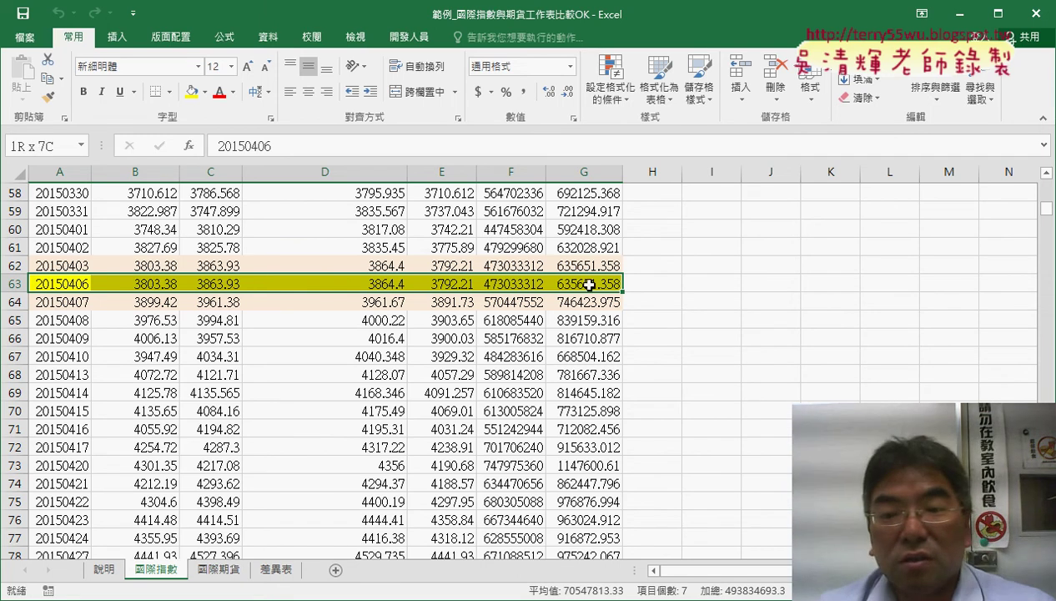
left_click(283, 571)
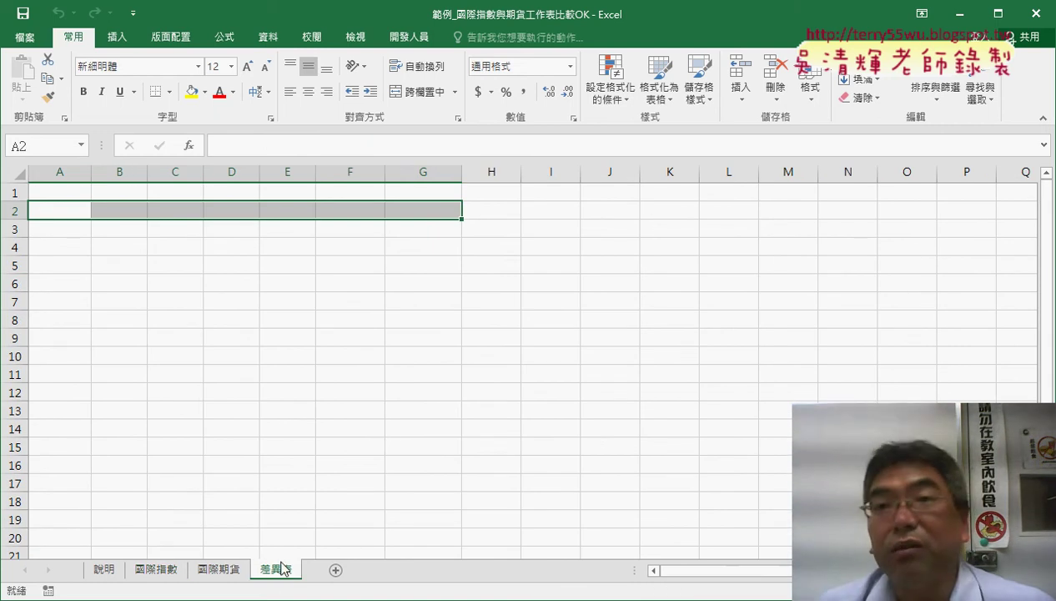
left_click(155, 569)
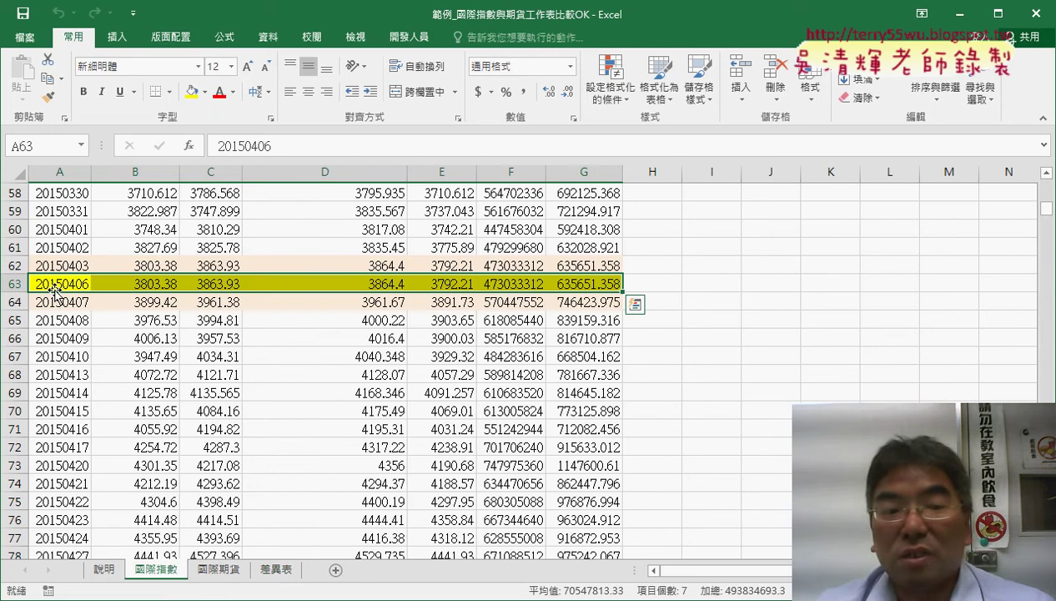
left_click_drag(54, 289, 599, 284)
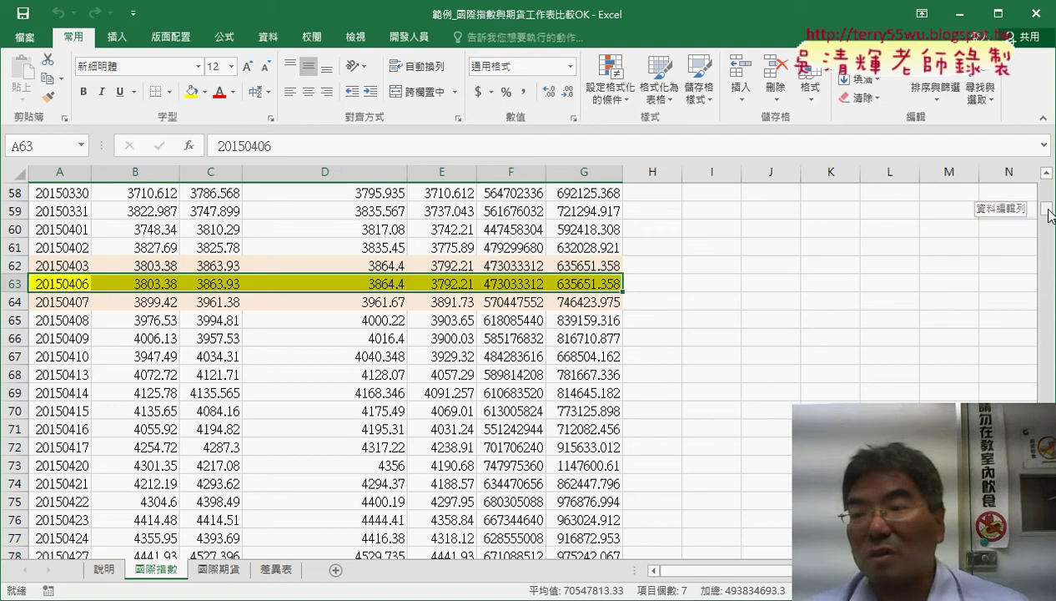
left_click_drag(1050, 215, 1051, 182)
left_click(890, 283)
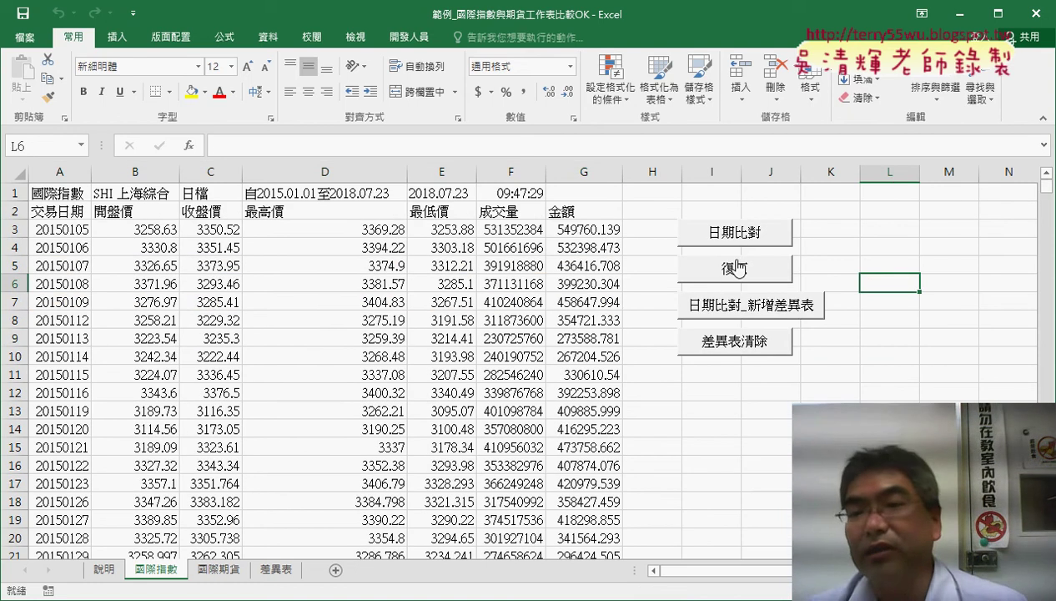
scroll(437, 357, "down", 3)
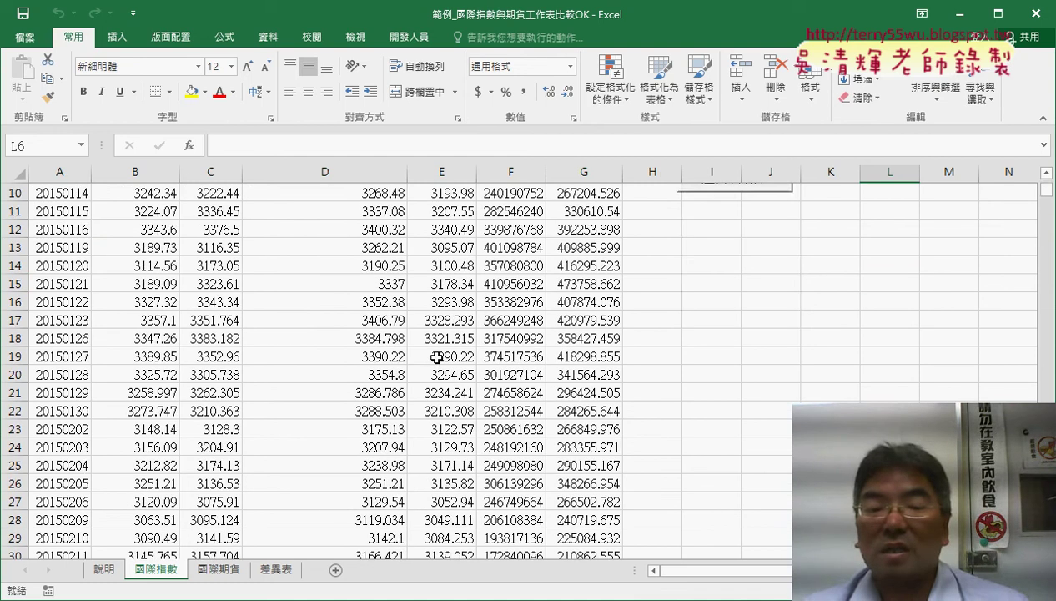
scroll(436, 357, "down", 5)
scroll(436, 357, "down", 3)
scroll(436, 357, "down", 8)
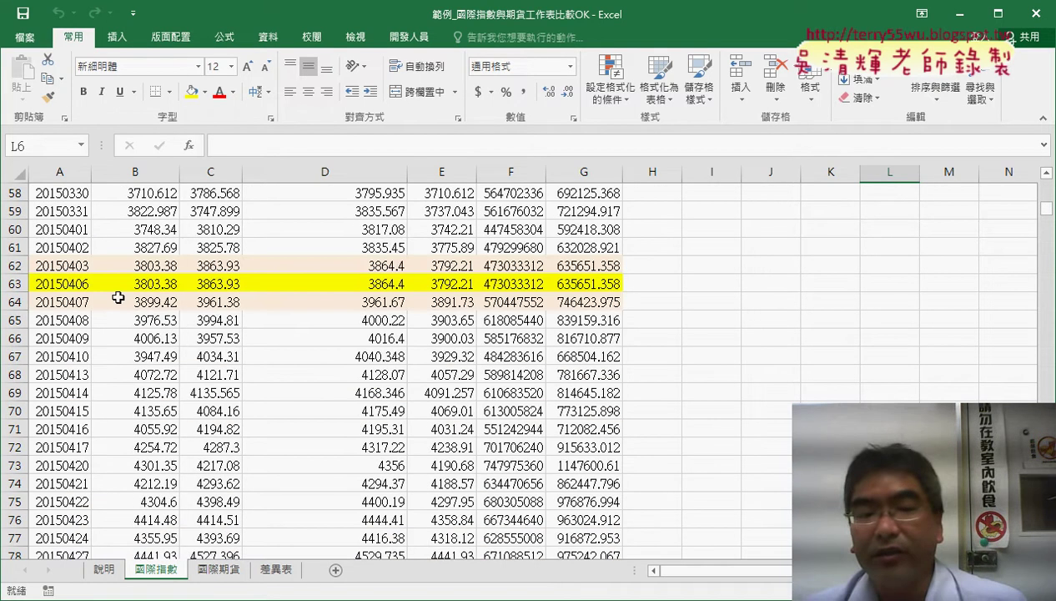
left_click_drag(58, 283, 553, 282)
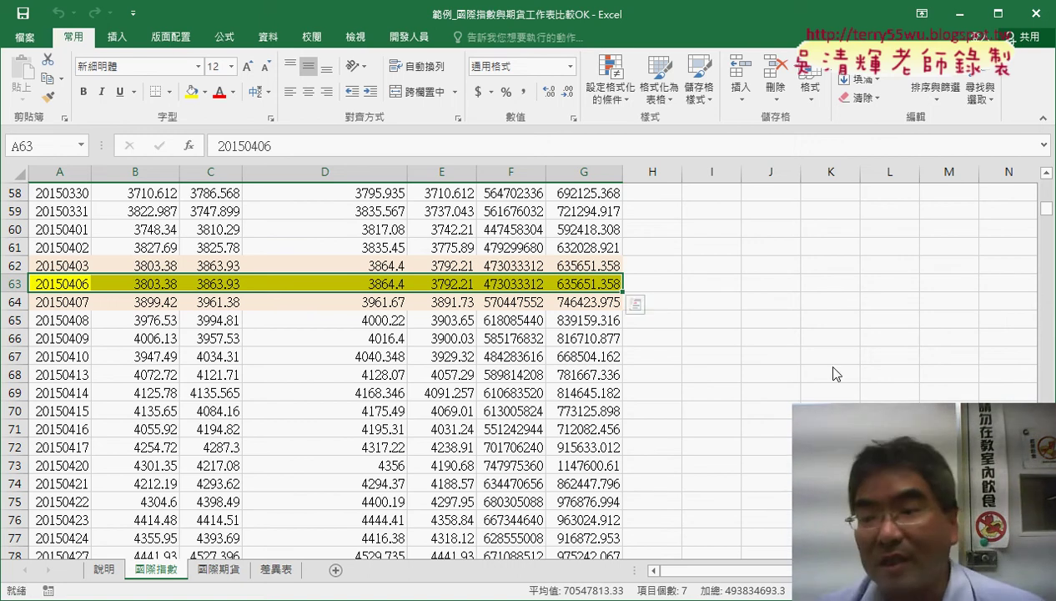
Step: Scroll back to the top and run the 日期比對_新增差異表 macro button
scroll(842, 344, "up", 4)
scroll(852, 340, "up", 7)
scroll(852, 339, "up", 5)
scroll(842, 333, "up", 2)
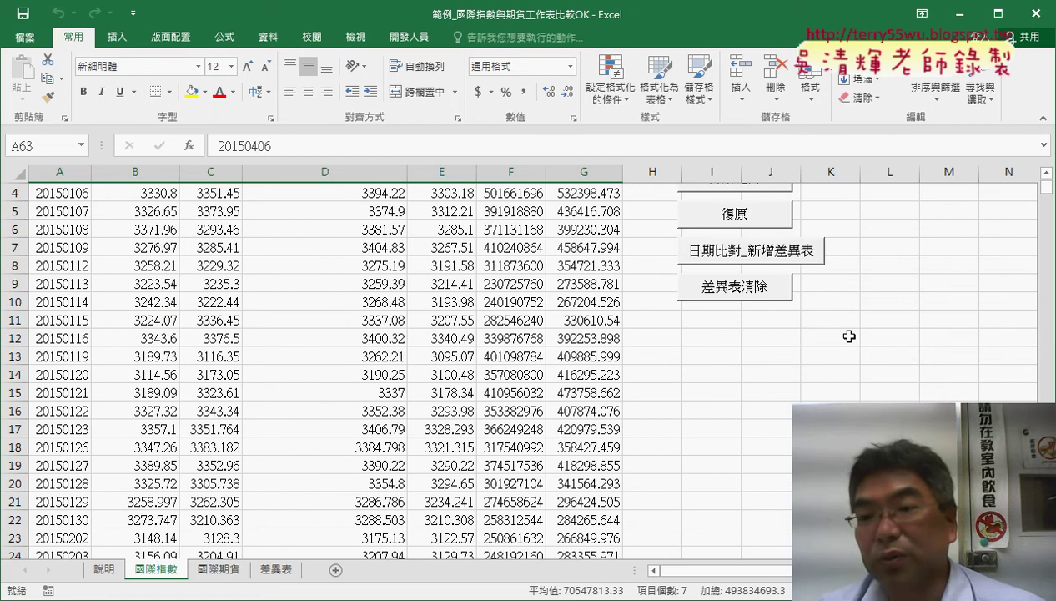
left_click(772, 262)
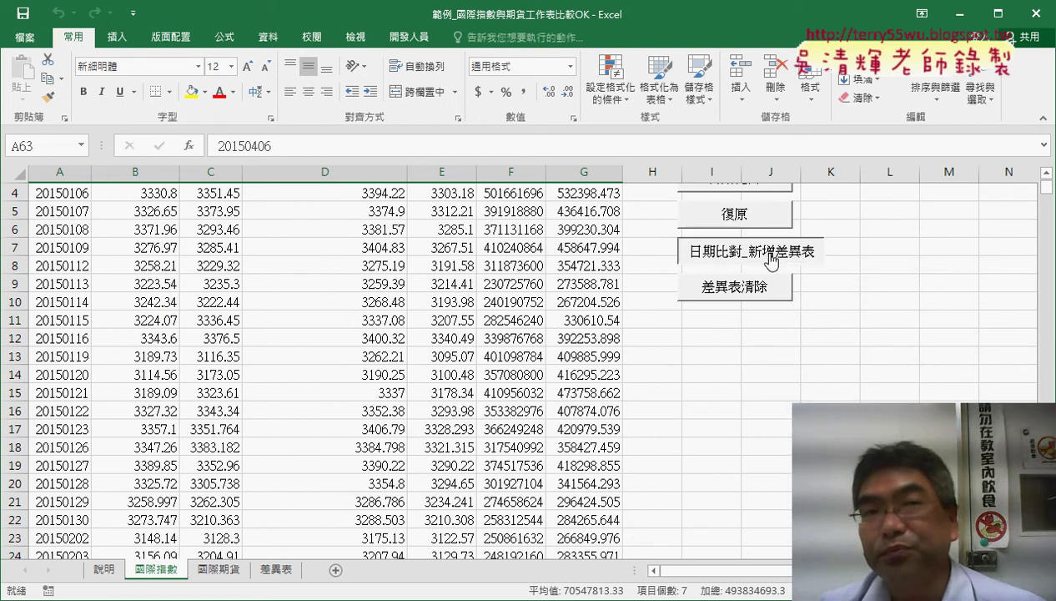
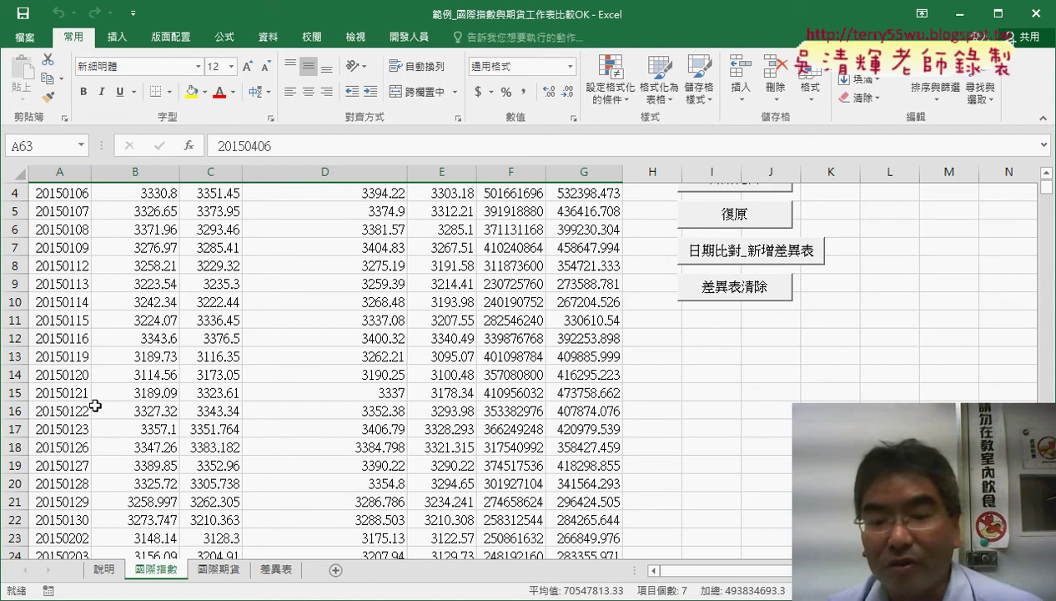
Step: Show that the 差異表 sheet is blank by selecting cells A1 through A4
left_click(272, 569)
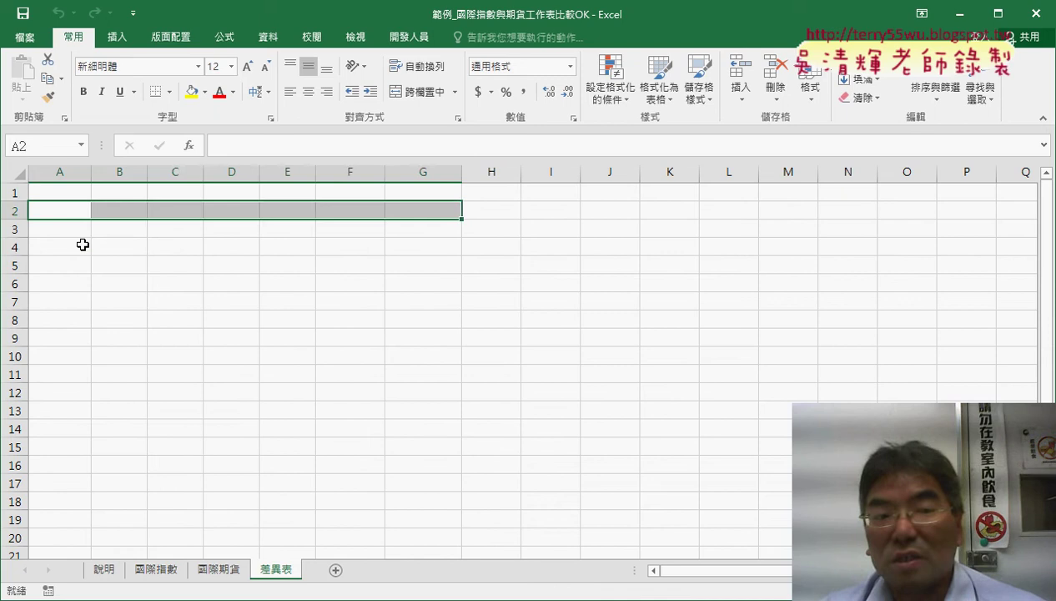
left_click(64, 193)
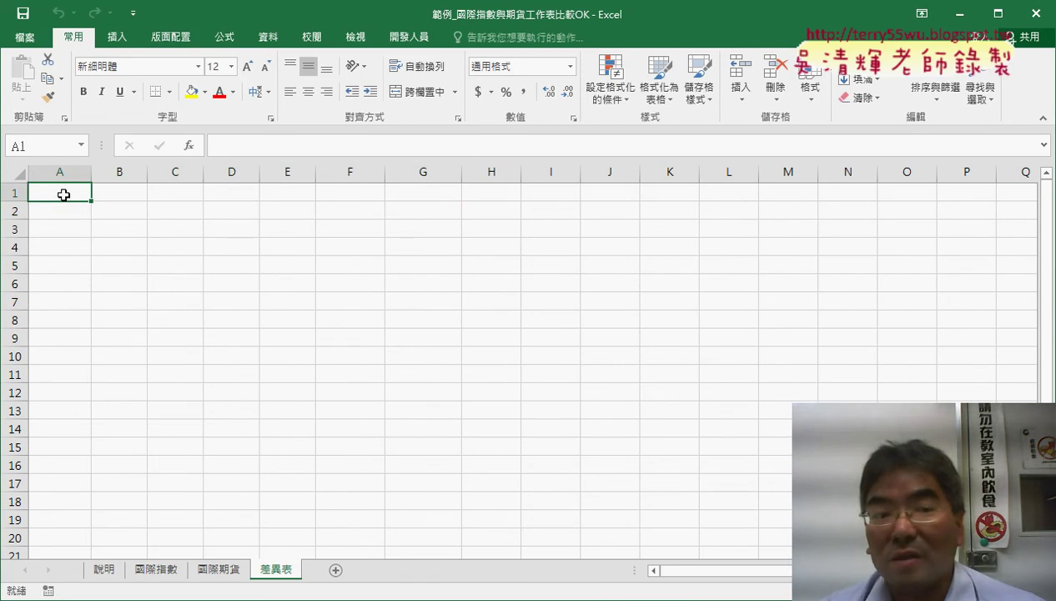
left_click(71, 215)
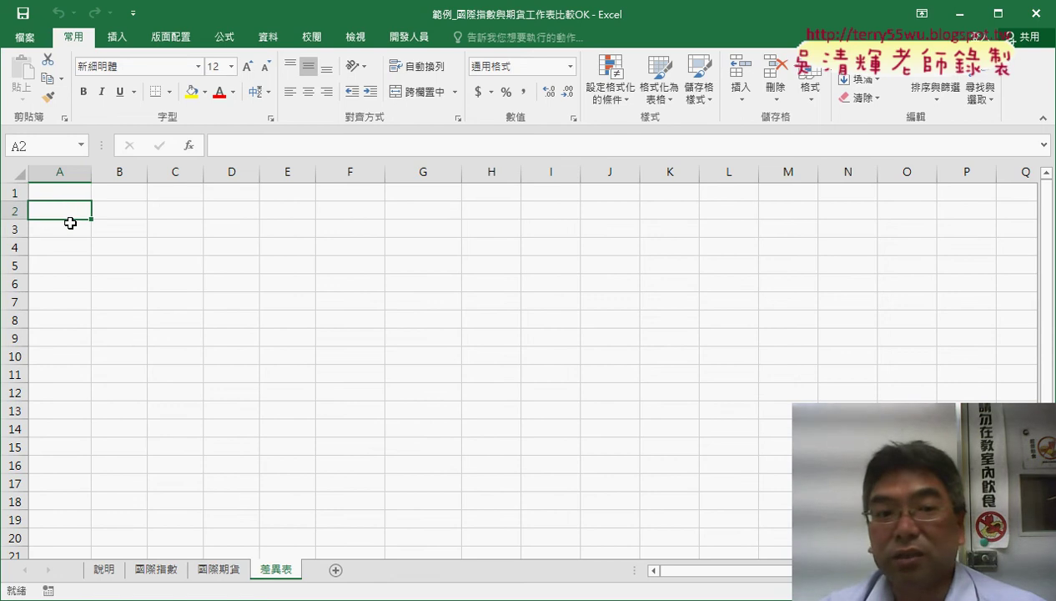
left_click(70, 232)
left_click(69, 253)
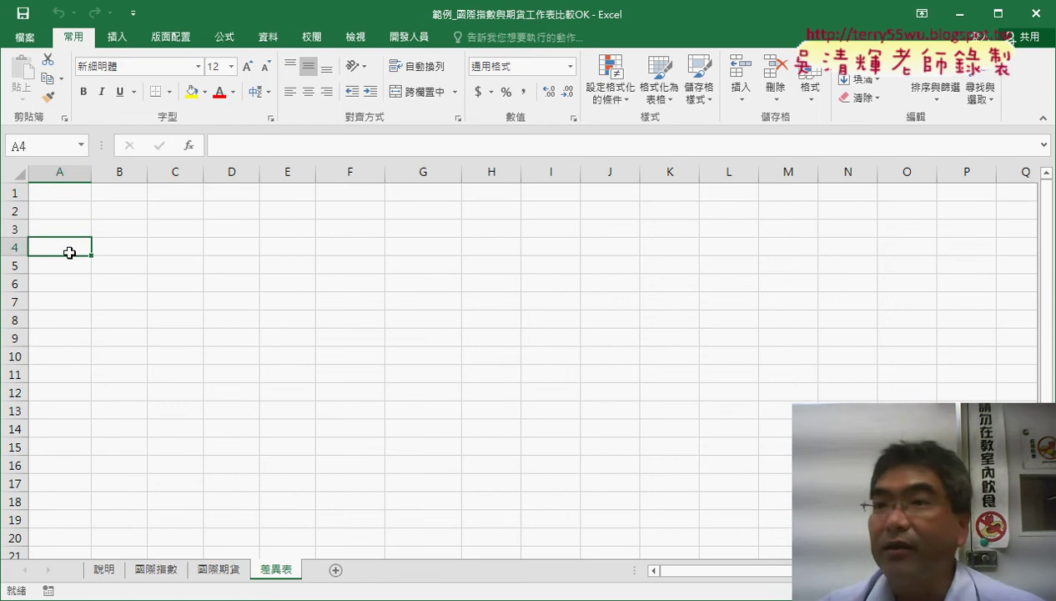
left_click(67, 195)
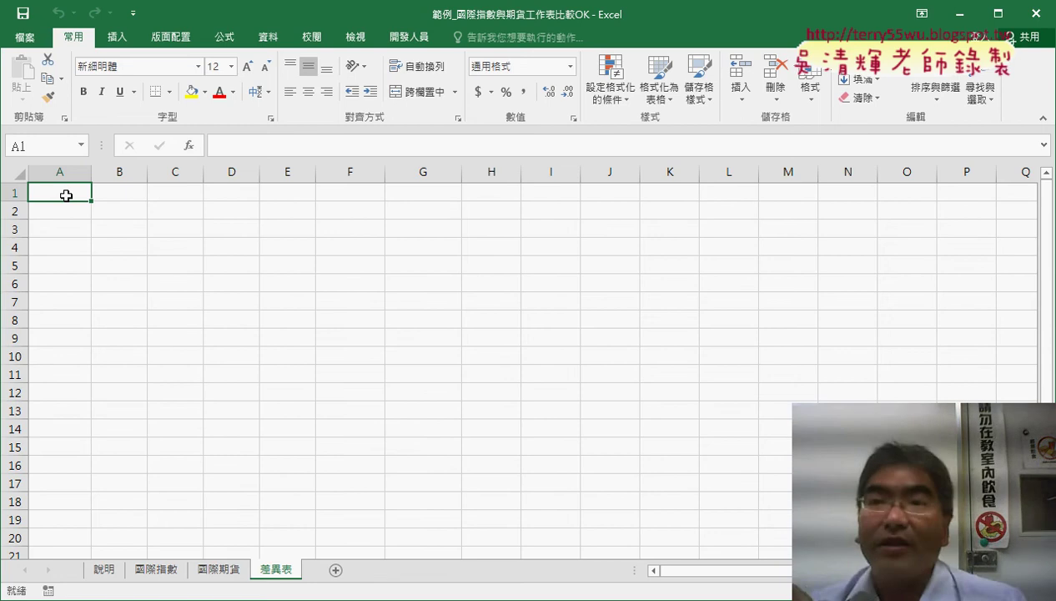
Step: On the 國際指數 sheet, look over the data and run the button's macro, dismissing its message
left_click(153, 569)
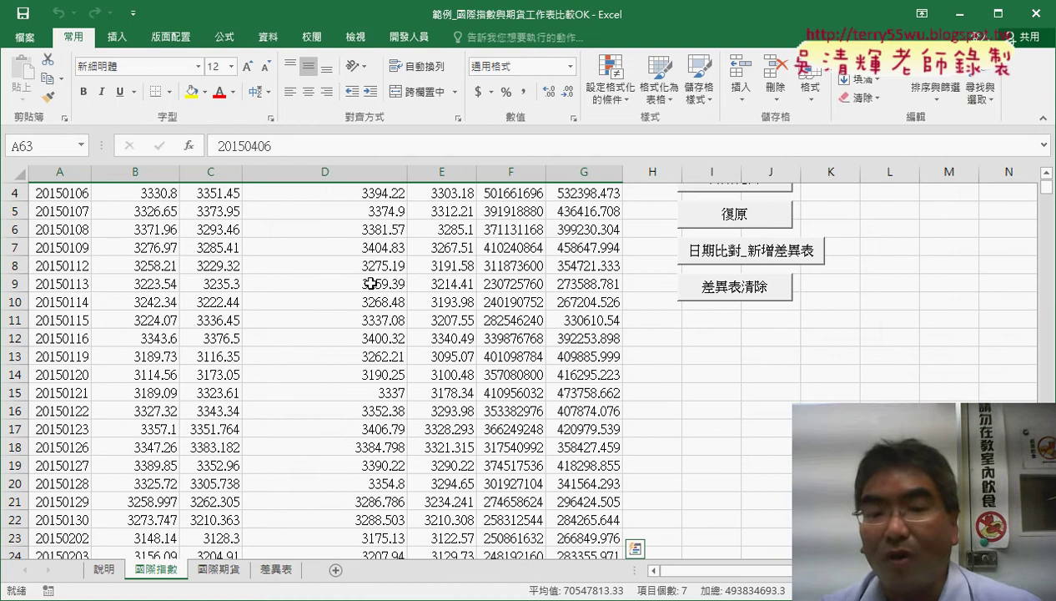
scroll(451, 317, "down", 2)
scroll(517, 333, "up", 3)
scroll(530, 363, "down", 3)
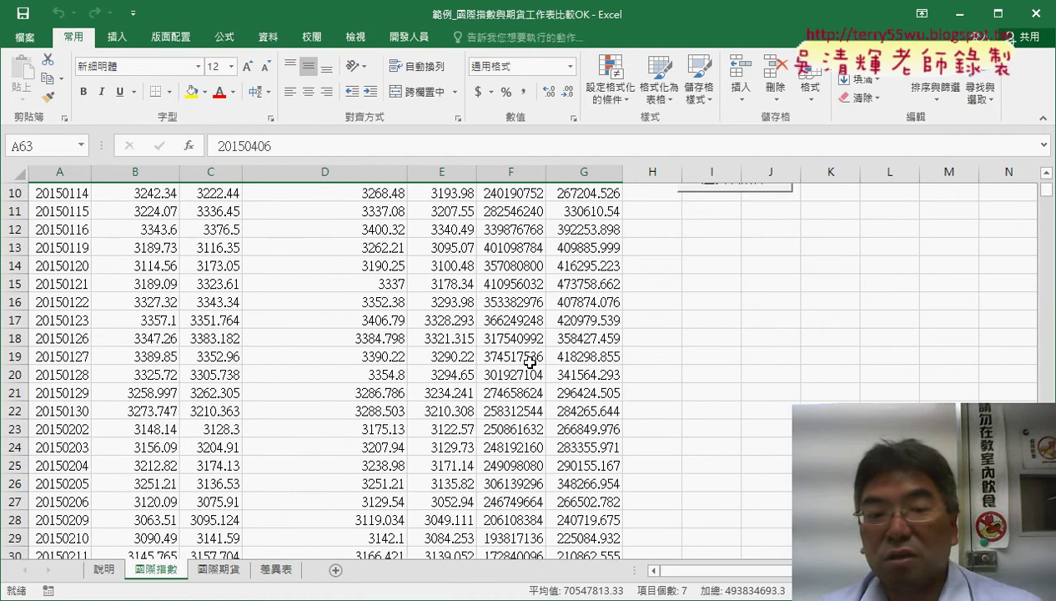
scroll(530, 363, "down", 10)
scroll(529, 363, "down", 3)
scroll(530, 363, "up", 7)
scroll(530, 363, "up", 5)
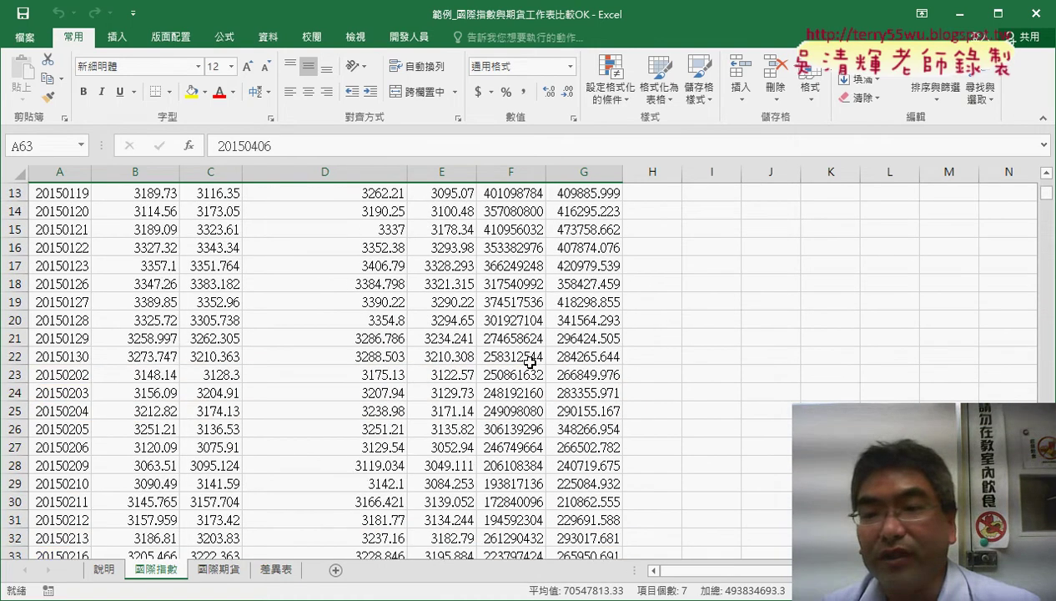
scroll(530, 363, "up", 3)
scroll(584, 350, "up", 1)
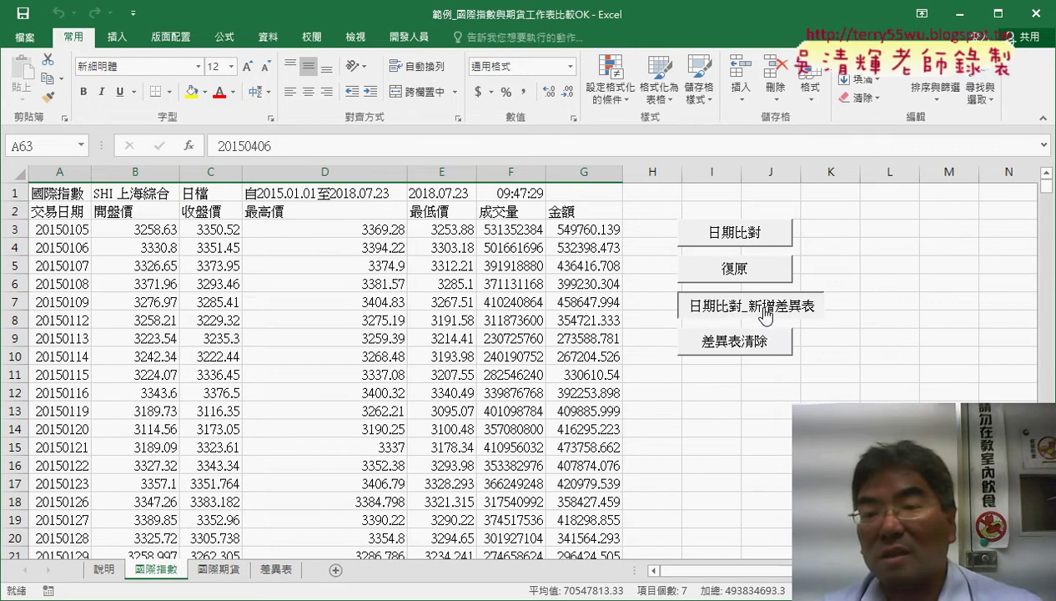
left_click(766, 315)
left_click(602, 351)
Step: Assign the 日期比對_複製差異表 macro to the button and run it to copy mismatched rows
left_click(754, 311, "ctrl")
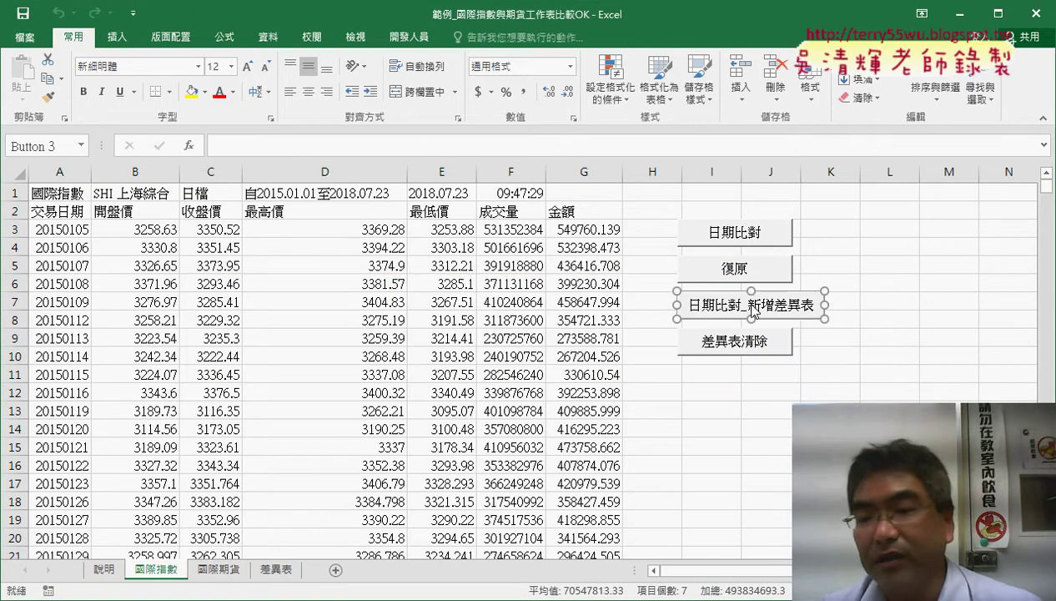
right_click(754, 311)
left_click(764, 421)
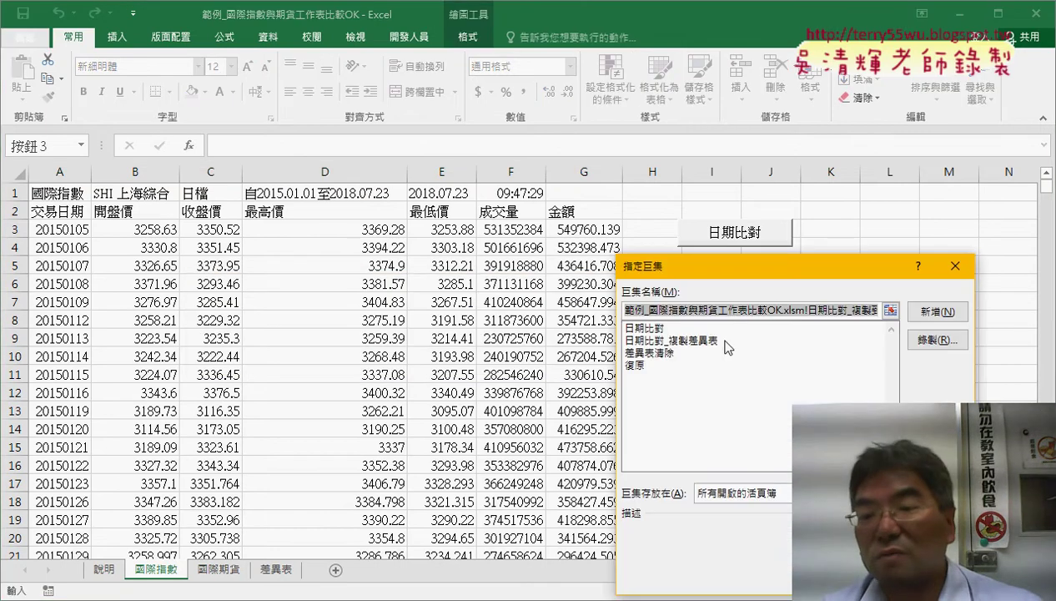
left_click(725, 340)
key("Return")
left_click(771, 427)
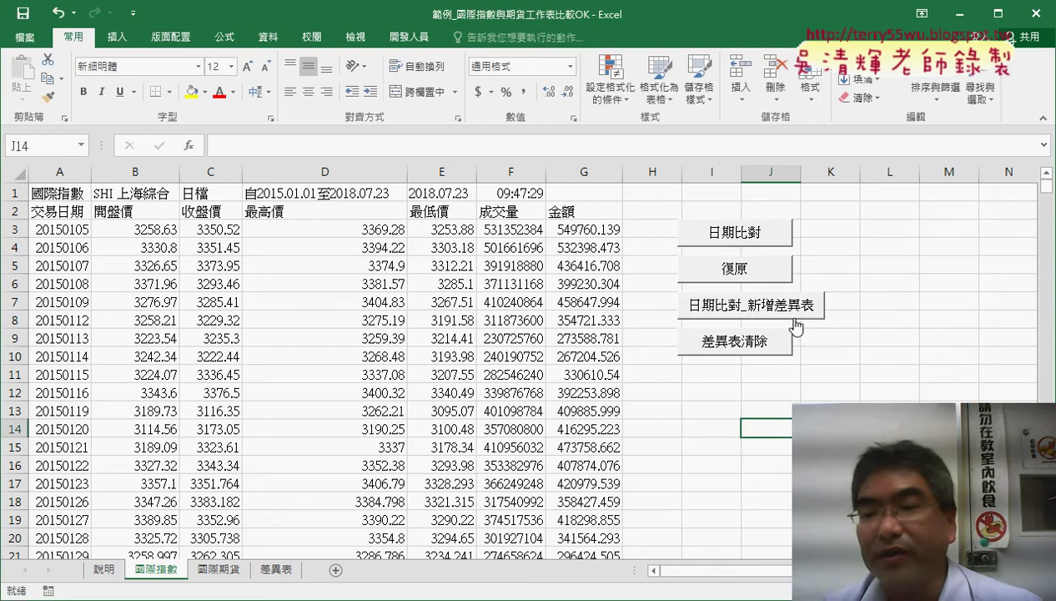
right_click(779, 310)
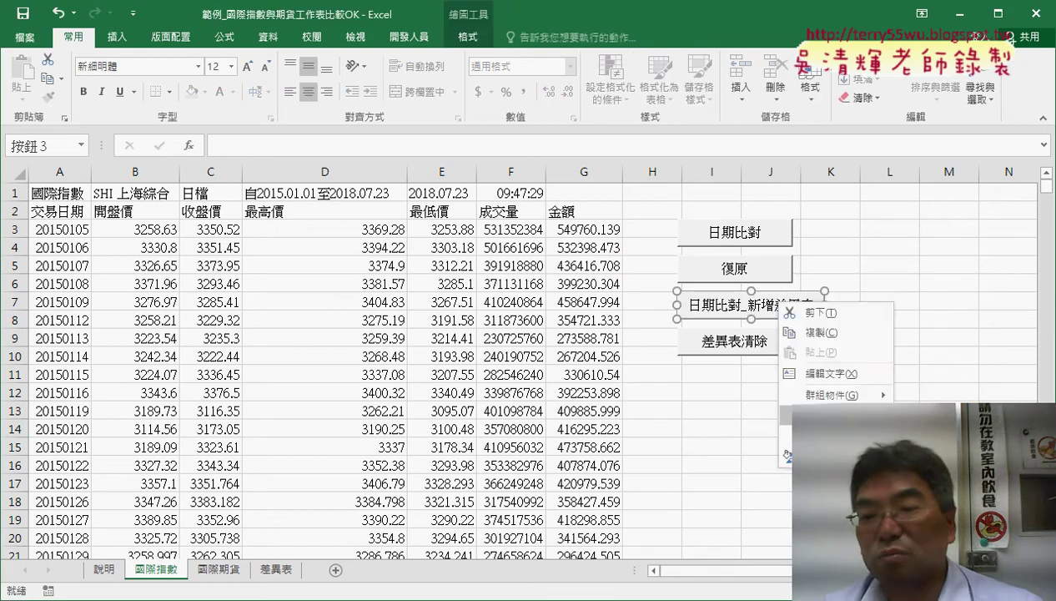
key("Escape")
left_click(949, 392)
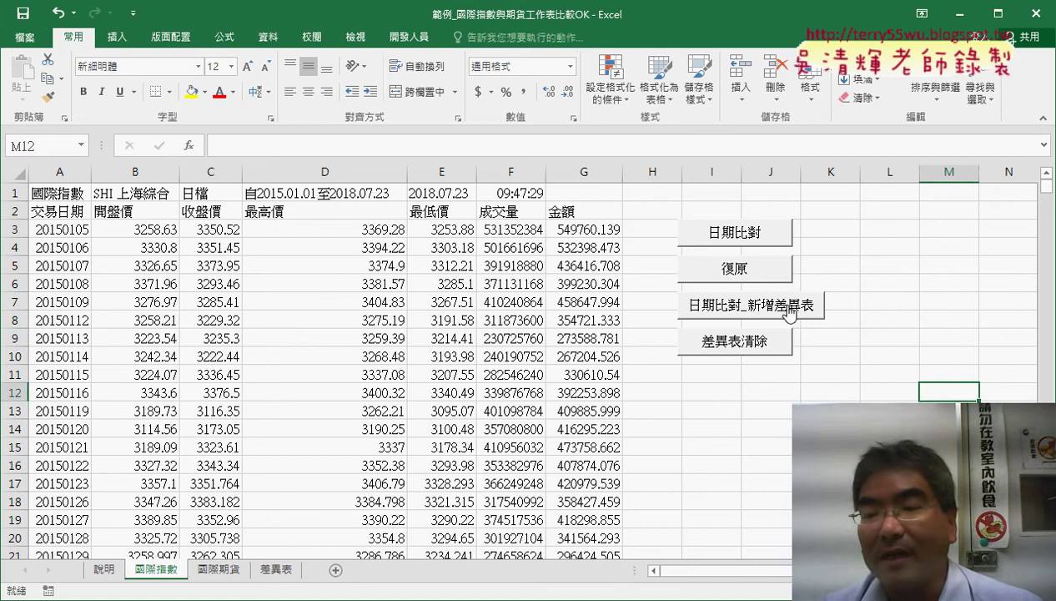
left_click(788, 310)
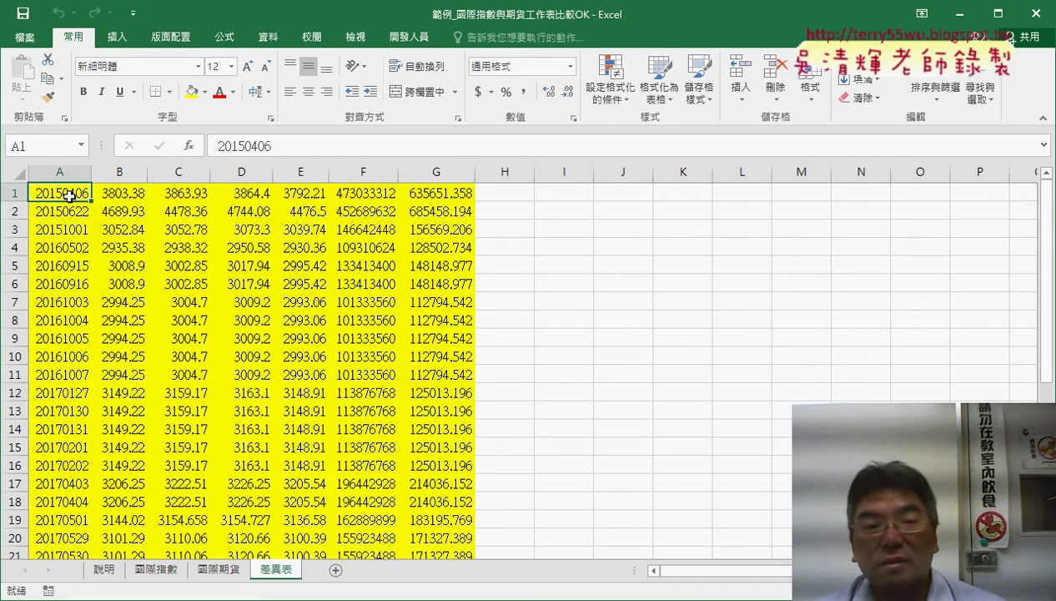
Step: Check the copied 差異表 rows from A2 down to the last date 20180618, then return to 國際指數
left_click(86, 214)
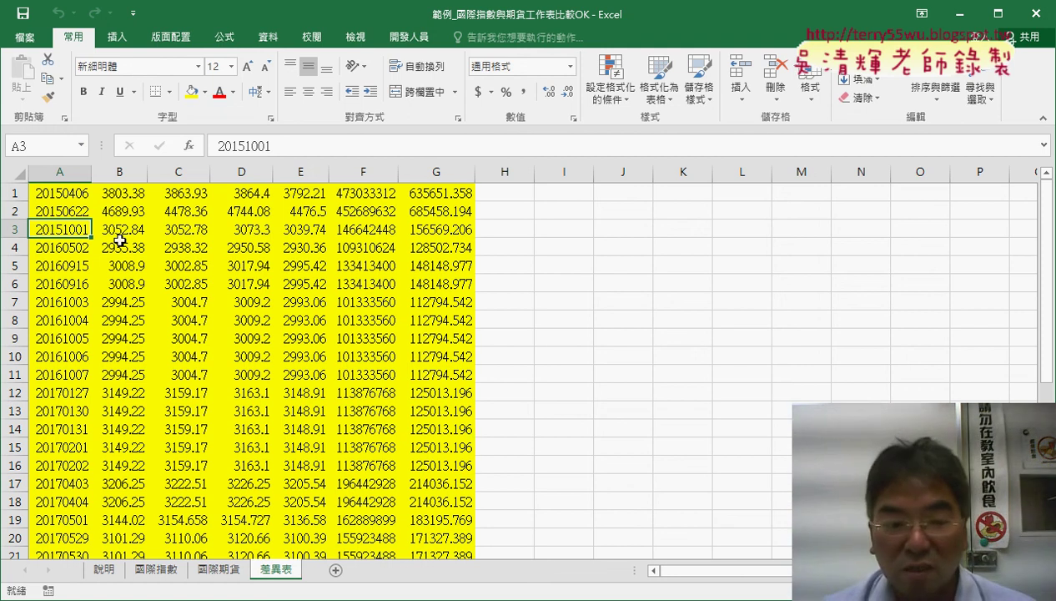
key("ctrl+Down")
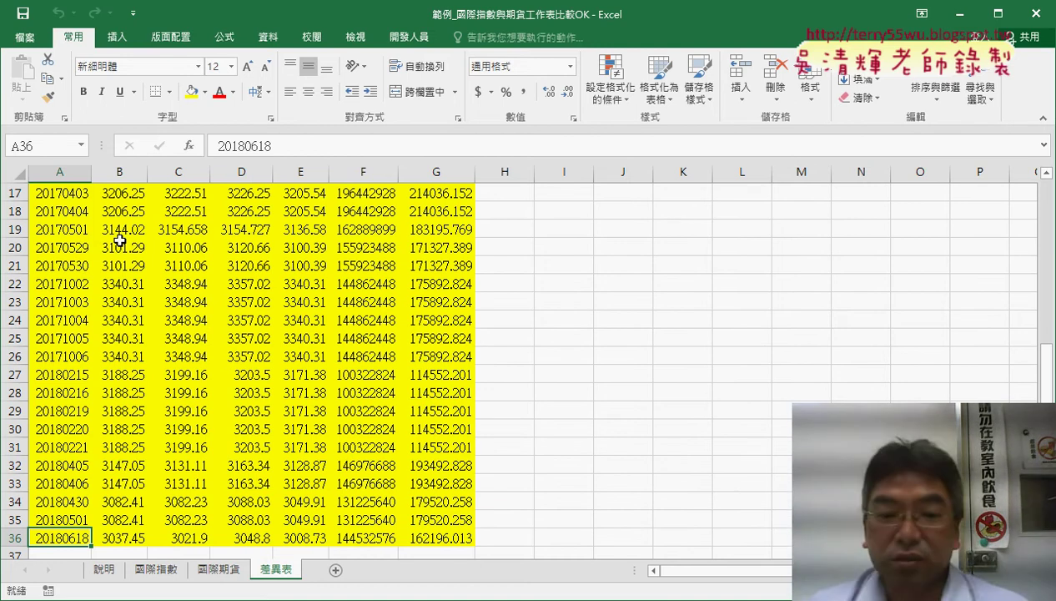
left_click(159, 574)
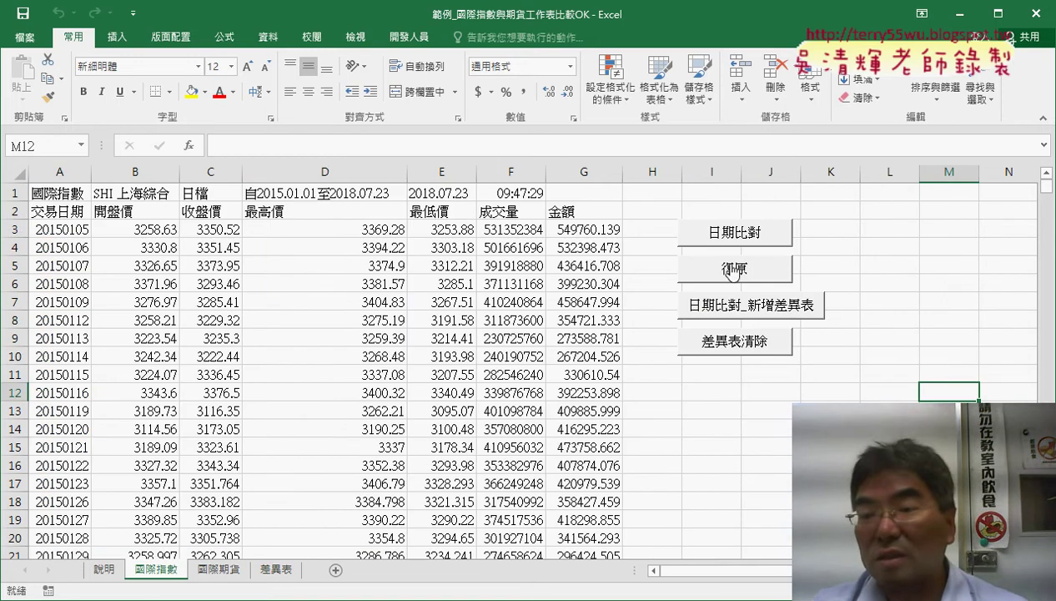
Step: Open the 日期比對_複製差異表 macro assigned to the 日期比對_新增差異表 button in the VBA editor
left_click(749, 302, "ctrl")
right_click(748, 302)
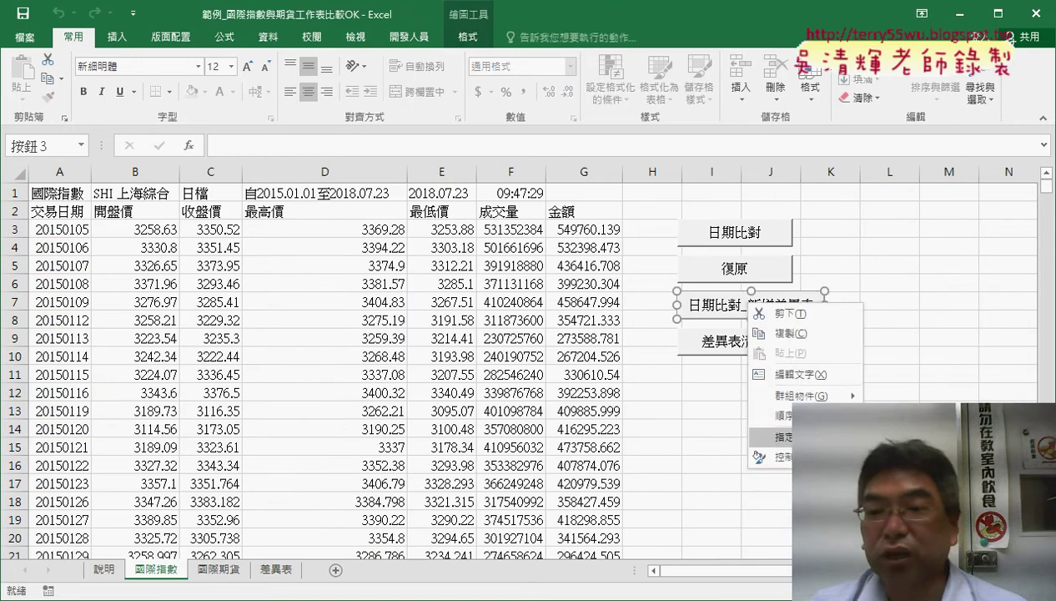
left_click(761, 433)
left_click(960, 306)
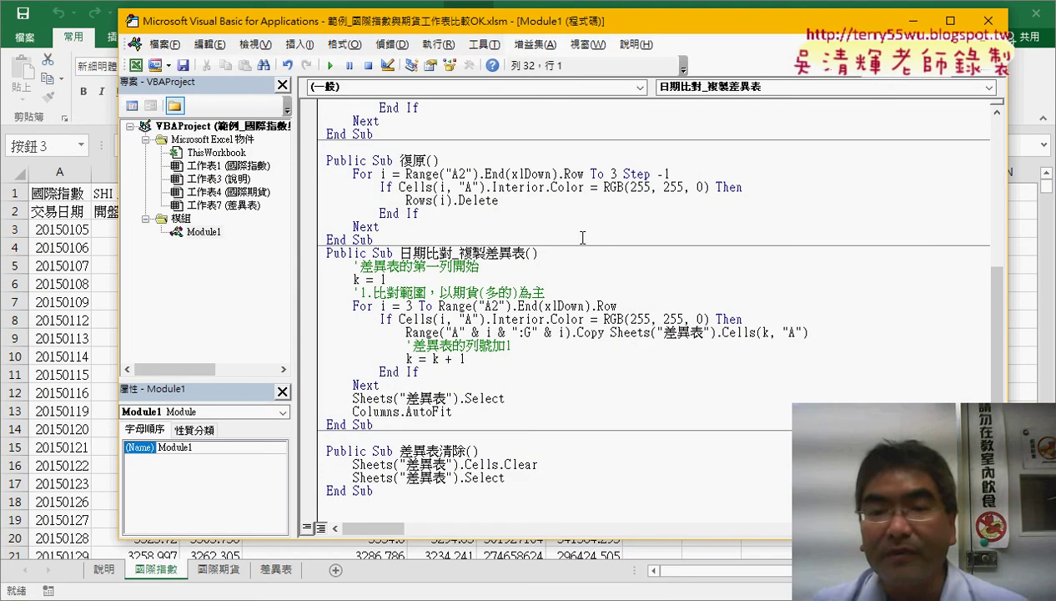
Step: Highlight and annotate the For loop's row range and the yellow-fill checks in the code
left_click_drag(405, 173, 669, 173)
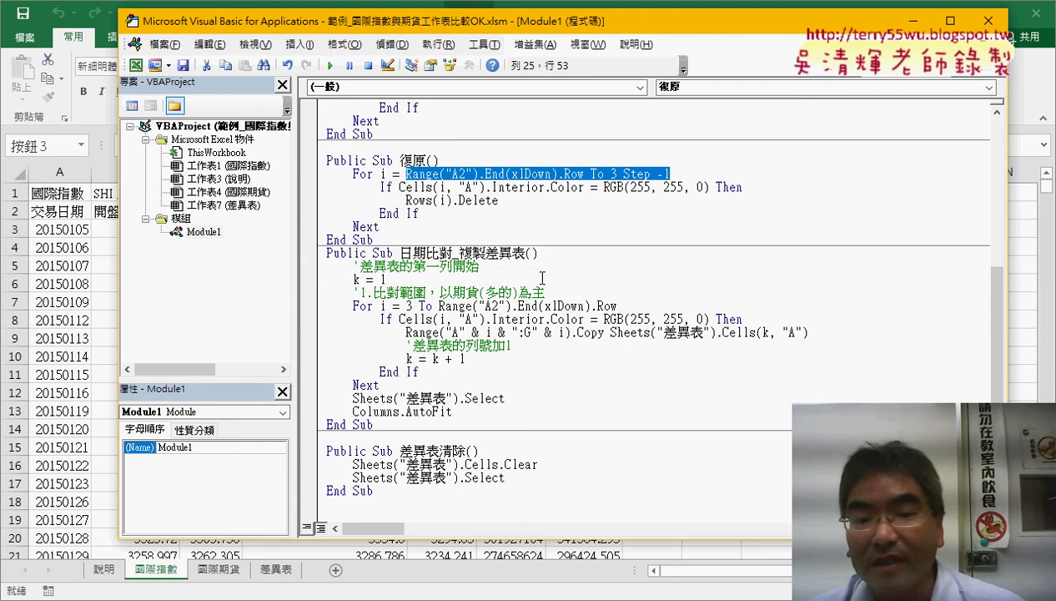
left_click_drag(439, 306, 618, 307)
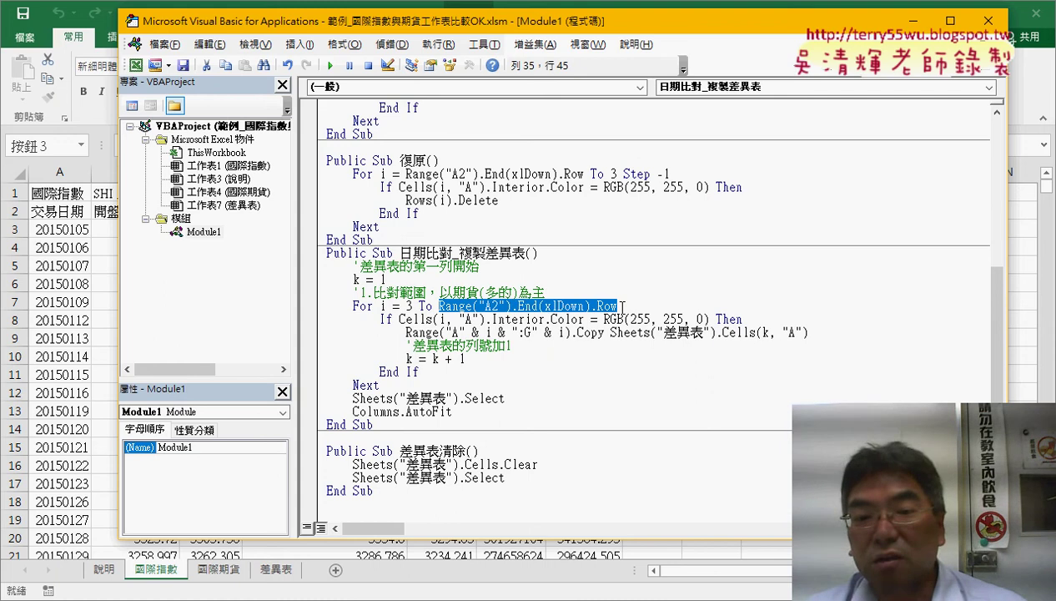
left_click_drag(379, 306, 630, 306)
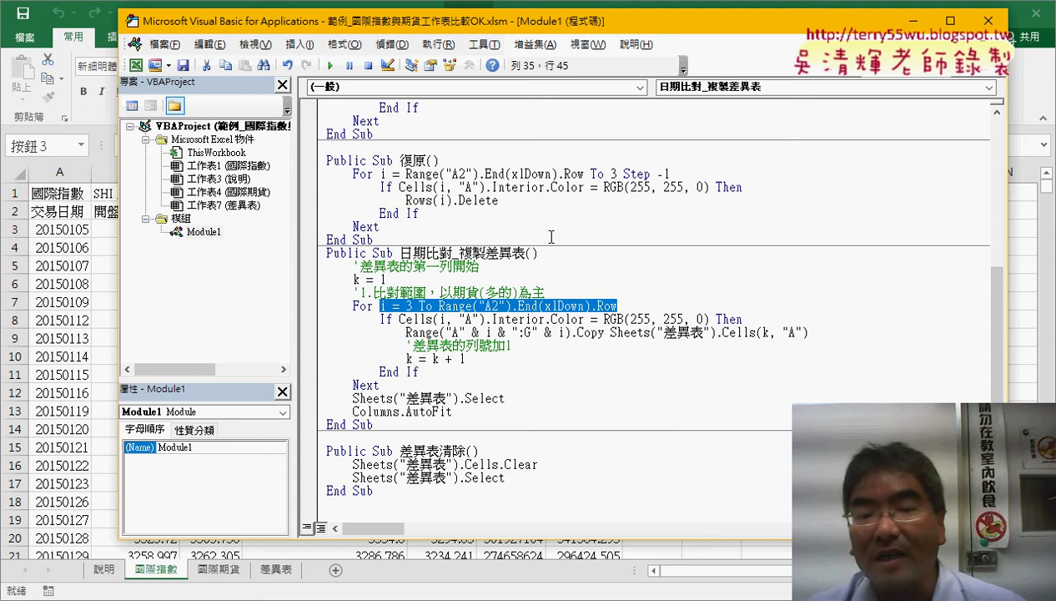
left_click(519, 327)
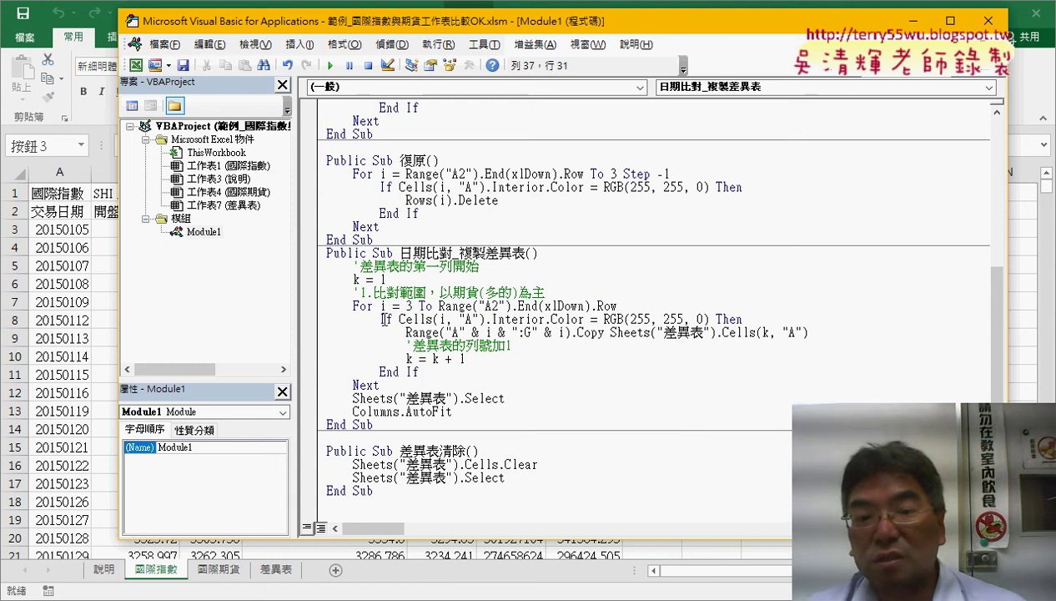
left_click_drag(380, 320, 742, 319)
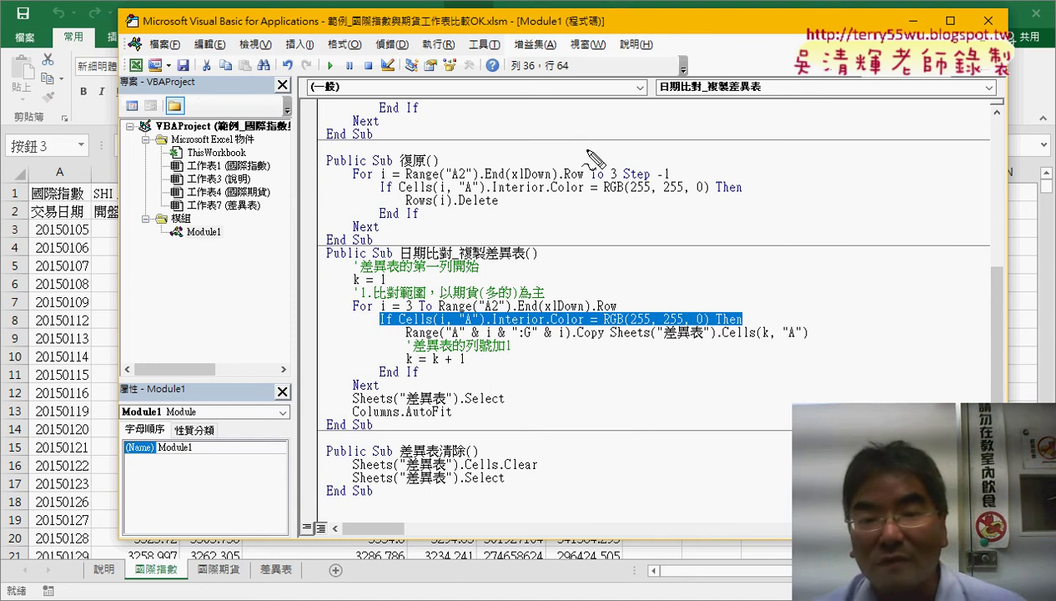
mouse_move(371, 187)
left_mouse_down()
mouse_move(338, 310)
mouse_move(379, 319)
mouse_move(359, 325)
left_mouse_up()
left_click_drag(399, 195, 739, 200)
left_click_drag(422, 326, 585, 323)
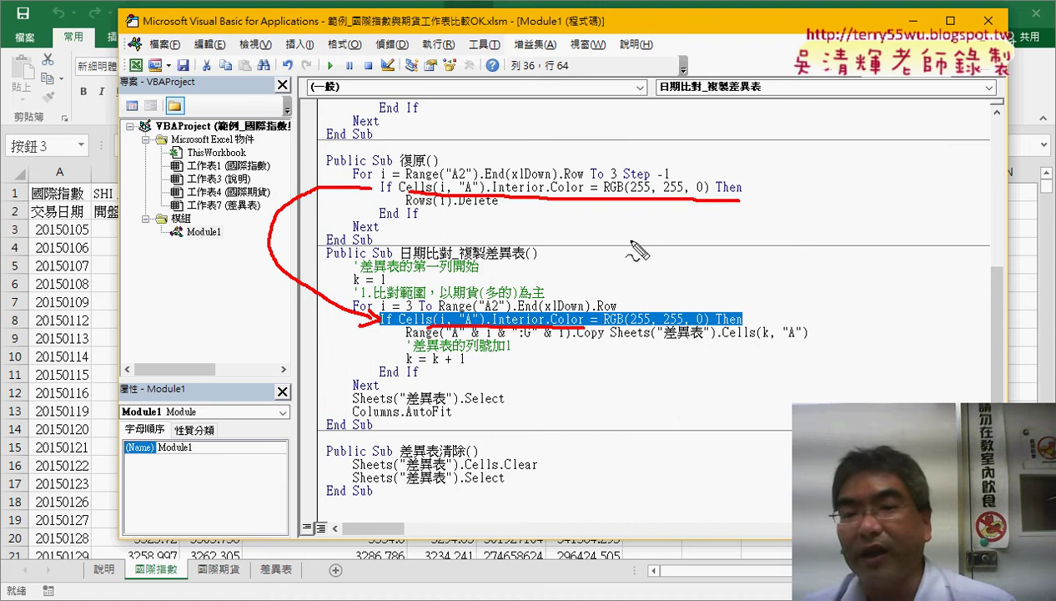
left_click_drag(599, 202, 641, 282)
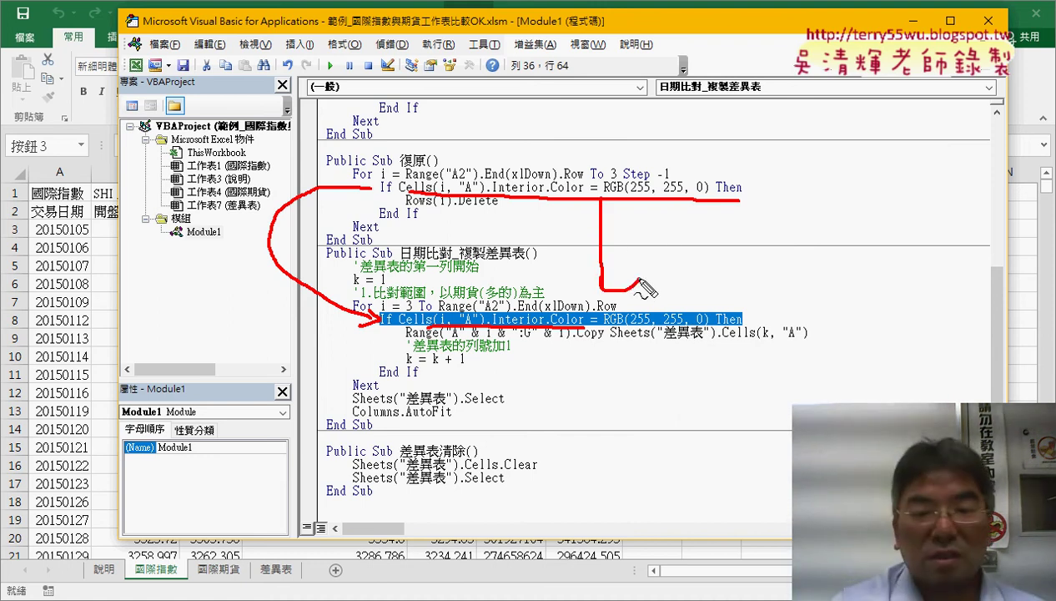
key("Escape")
left_click(629, 345)
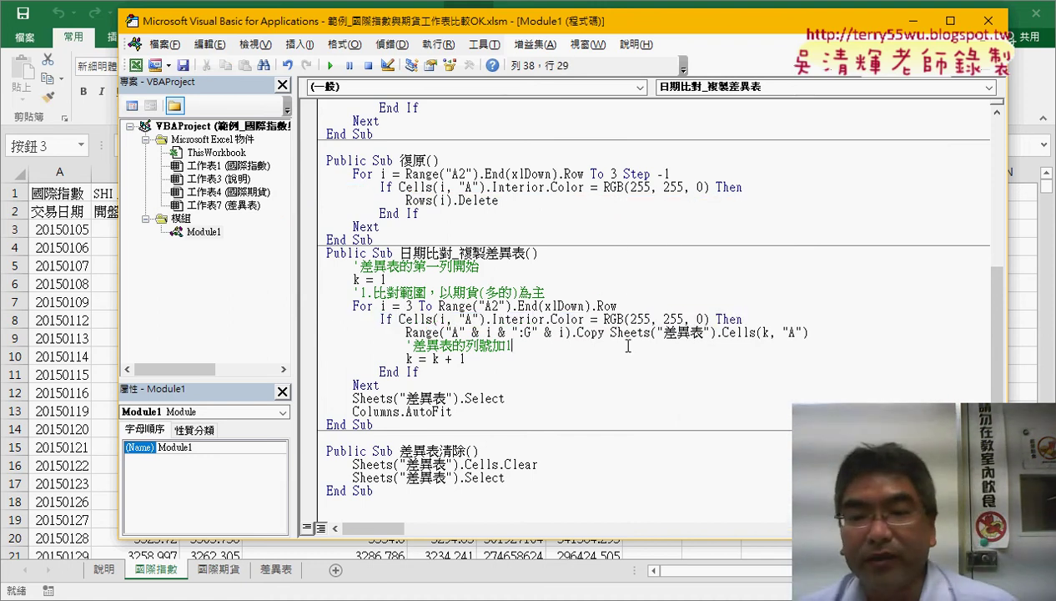
left_click_drag(405, 332, 606, 333)
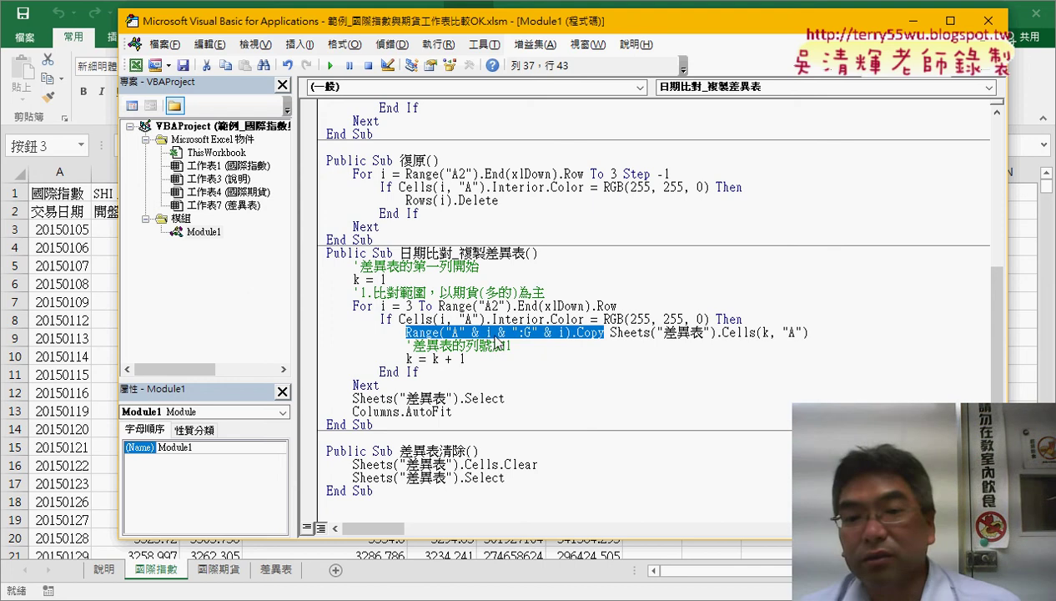
left_click(482, 333)
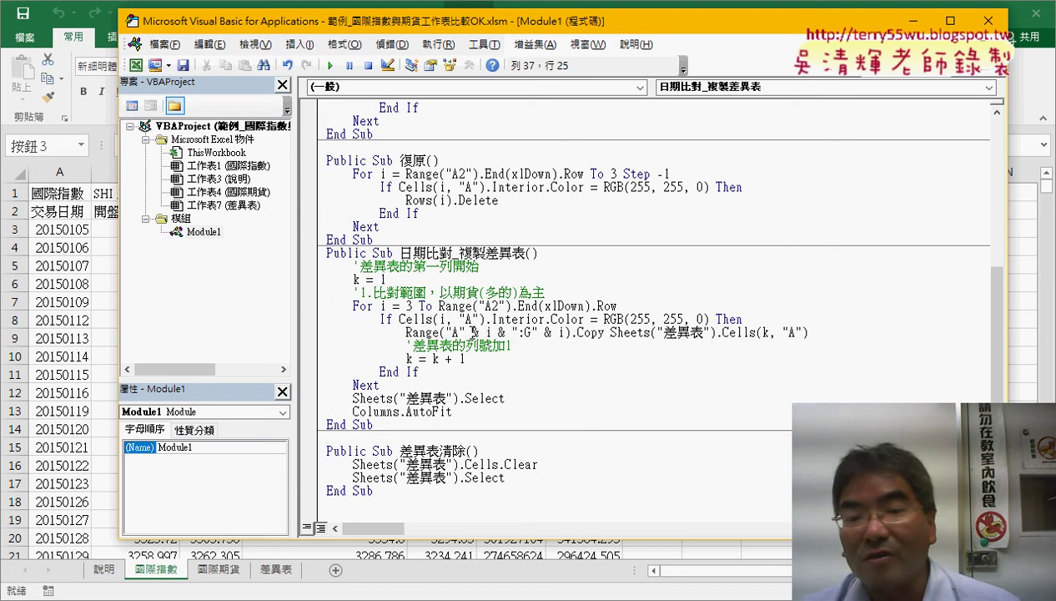
left_click_drag(459, 332, 517, 333)
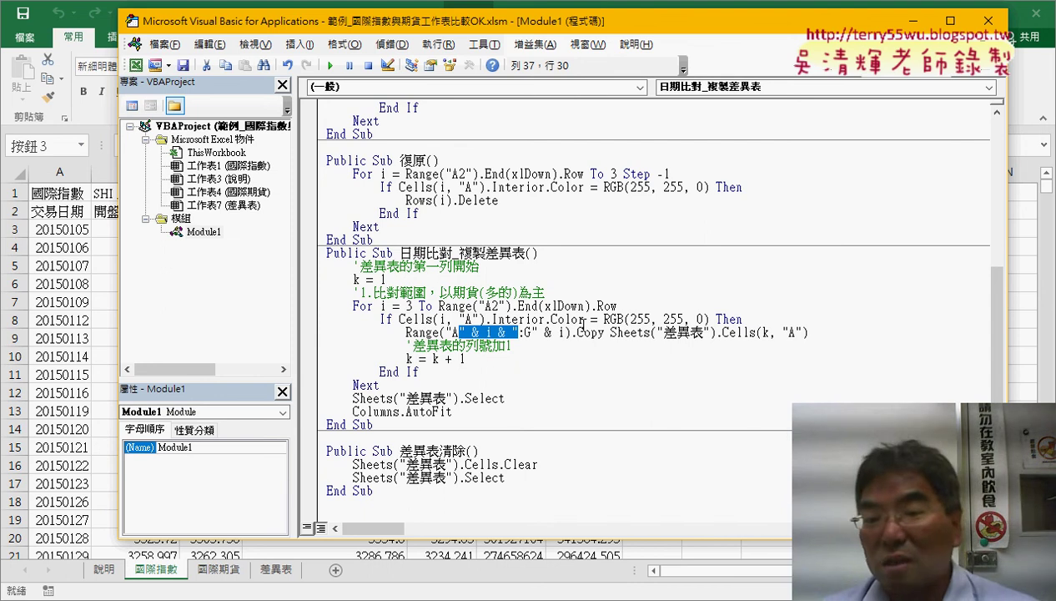
left_click_drag(603, 332, 445, 332)
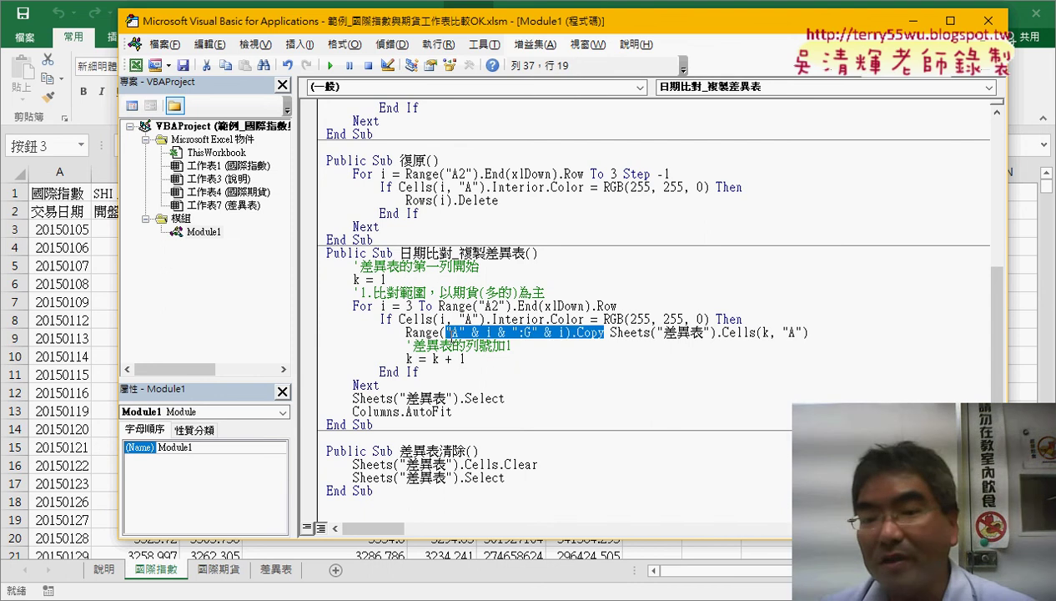
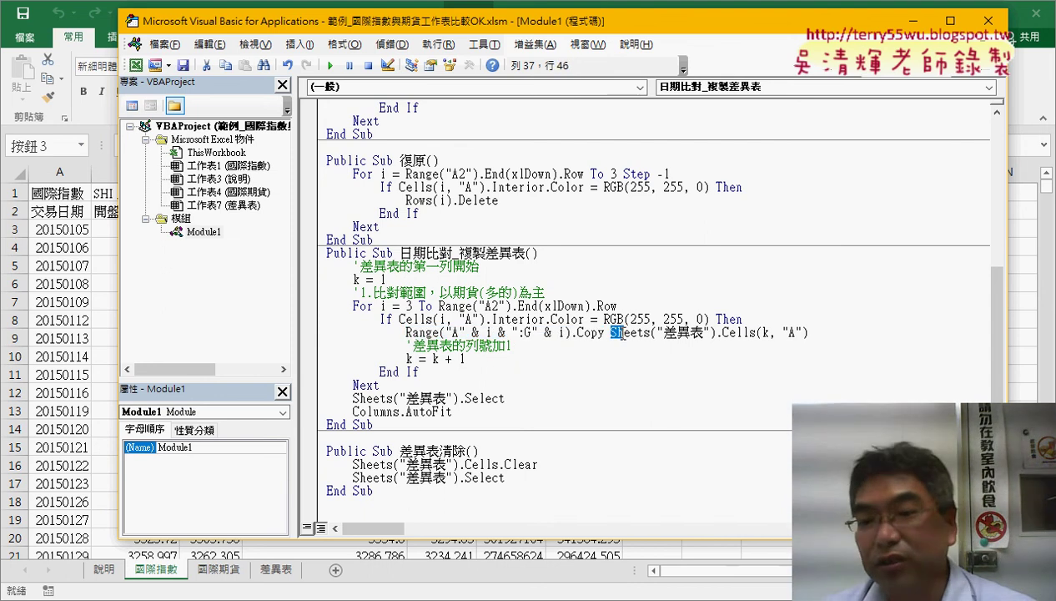
Step: Walk through the copy macro's 差異表 destination and its row counter k = 1 and k = k + 1
left_click_drag(621, 332, 716, 334)
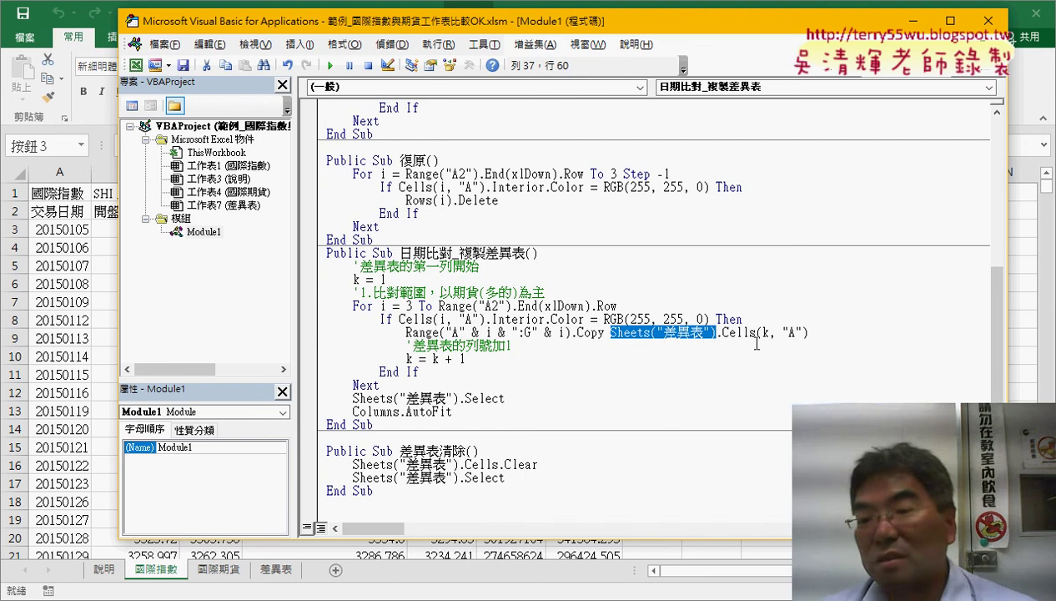
left_click(801, 332)
left_click_drag(772, 332, 763, 333)
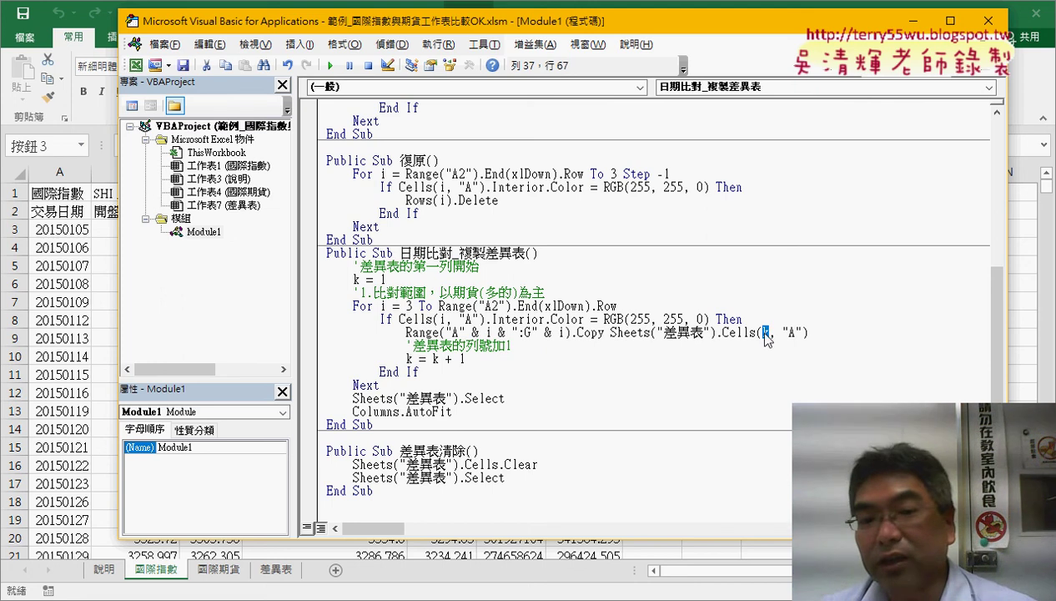
left_click_drag(386, 279, 354, 280)
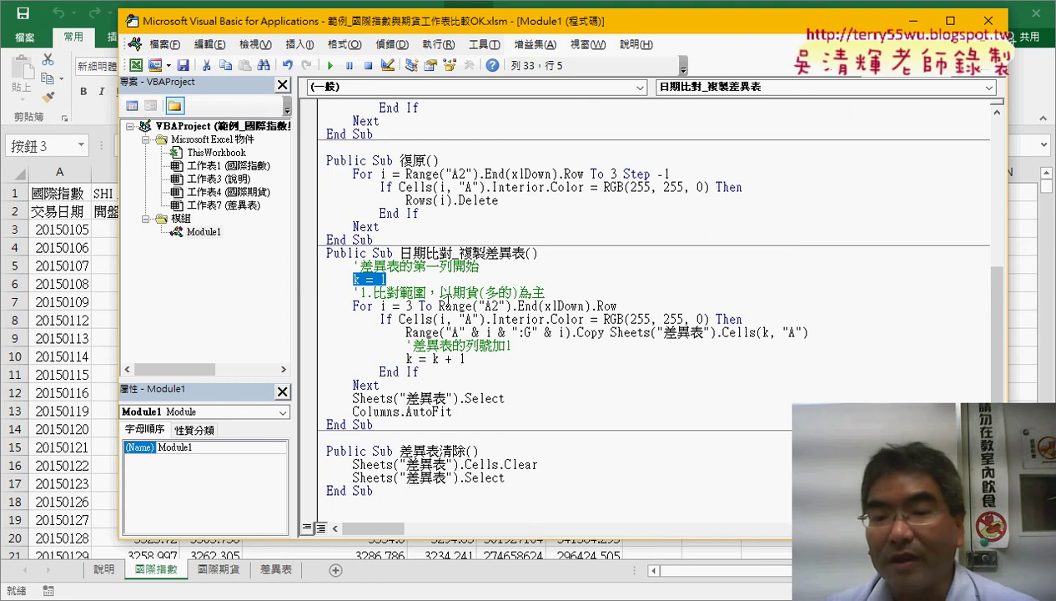
left_click_drag(465, 358, 407, 358)
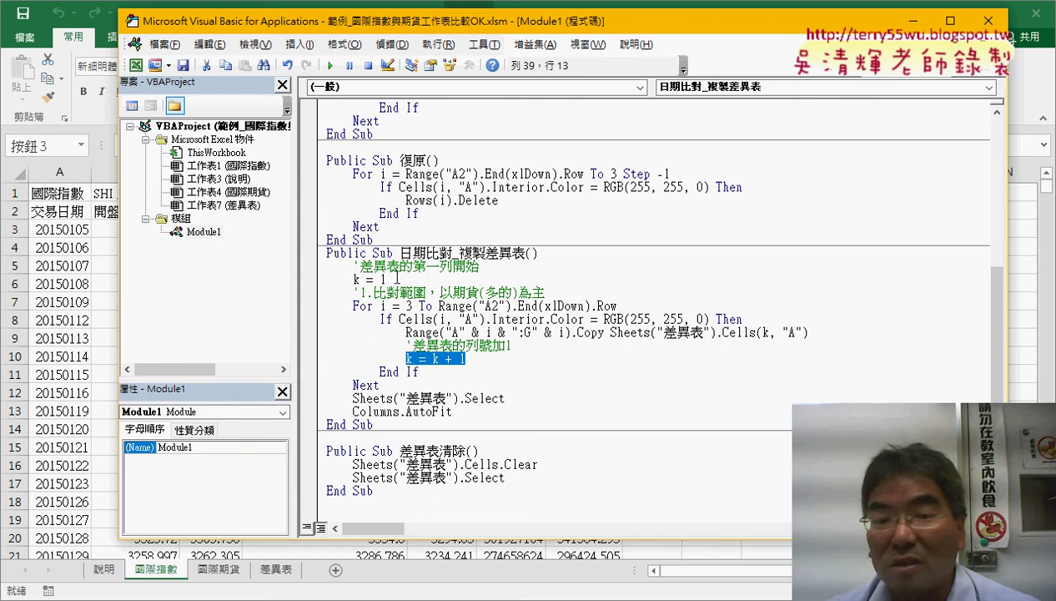
left_click_drag(395, 278, 354, 280)
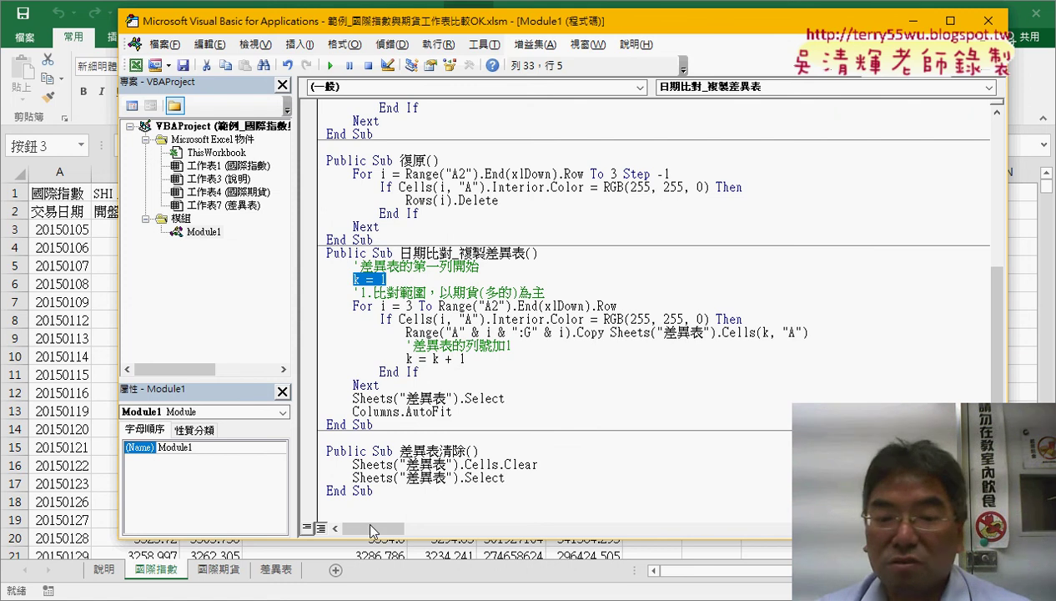
Step: Mark the Cells.Clear statement in 差異表清除, then run it from the worksheet button to empty 差異表
left_click_drag(538, 464, 468, 467)
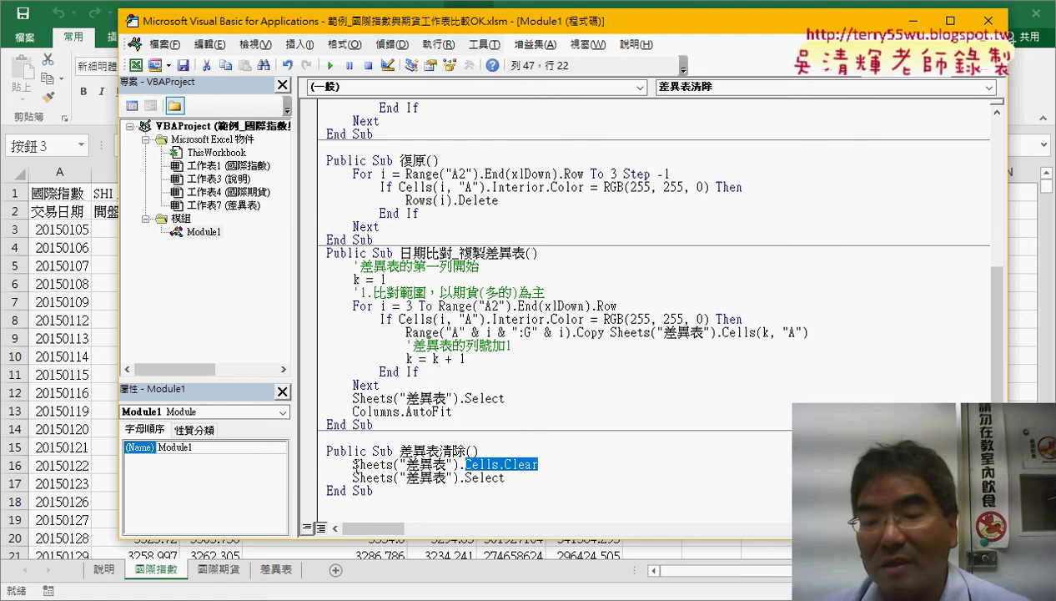
double_click(355, 463)
mouse_move(464, 464)
left_mouse_down()
mouse_move(551, 463)
mouse_move(354, 482)
left_mouse_up()
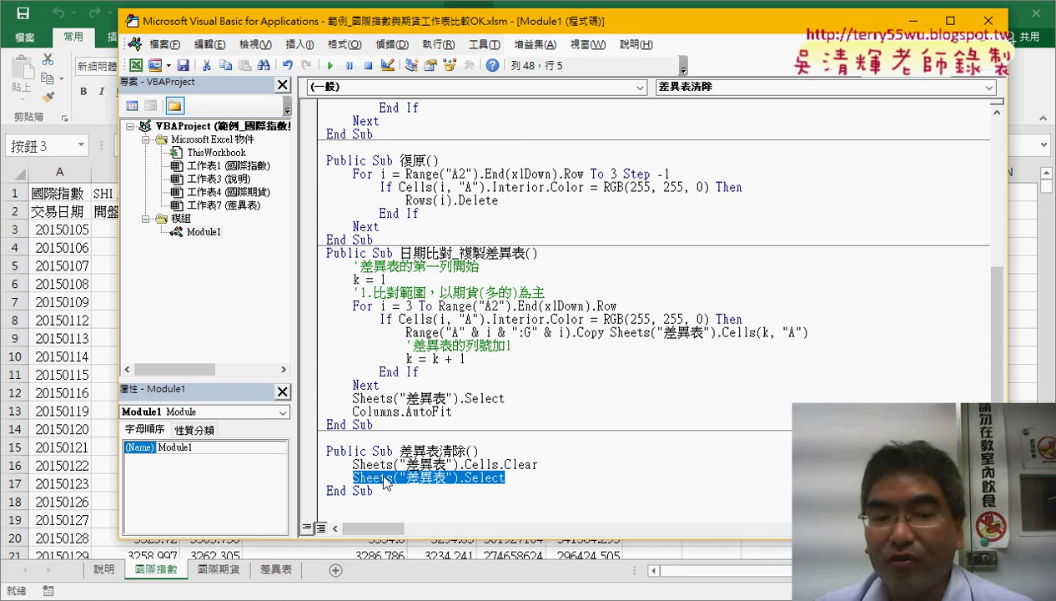
left_click(77, 400)
left_click(76, 403)
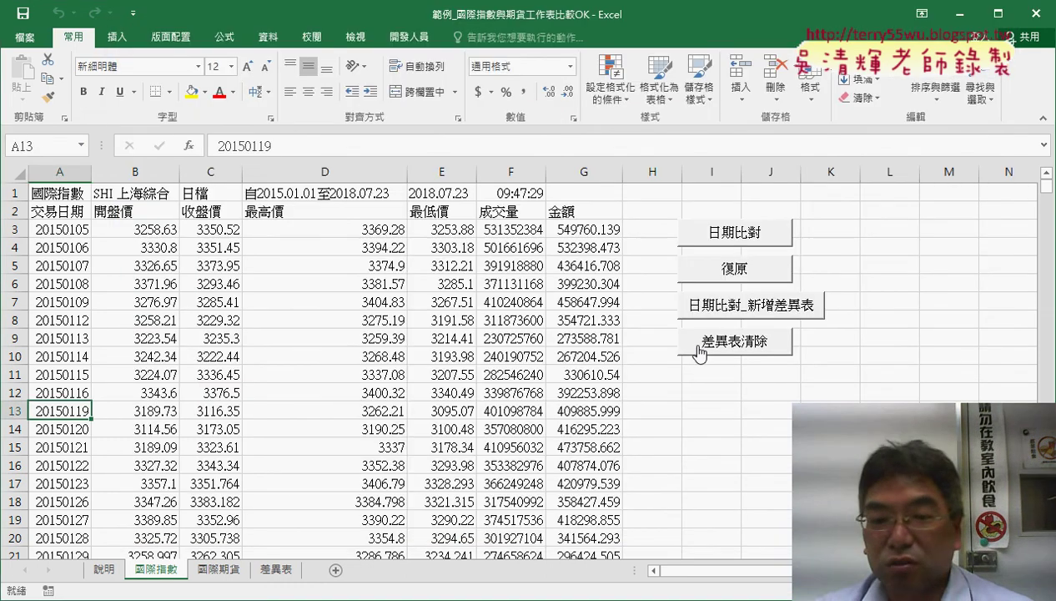
left_click(698, 345)
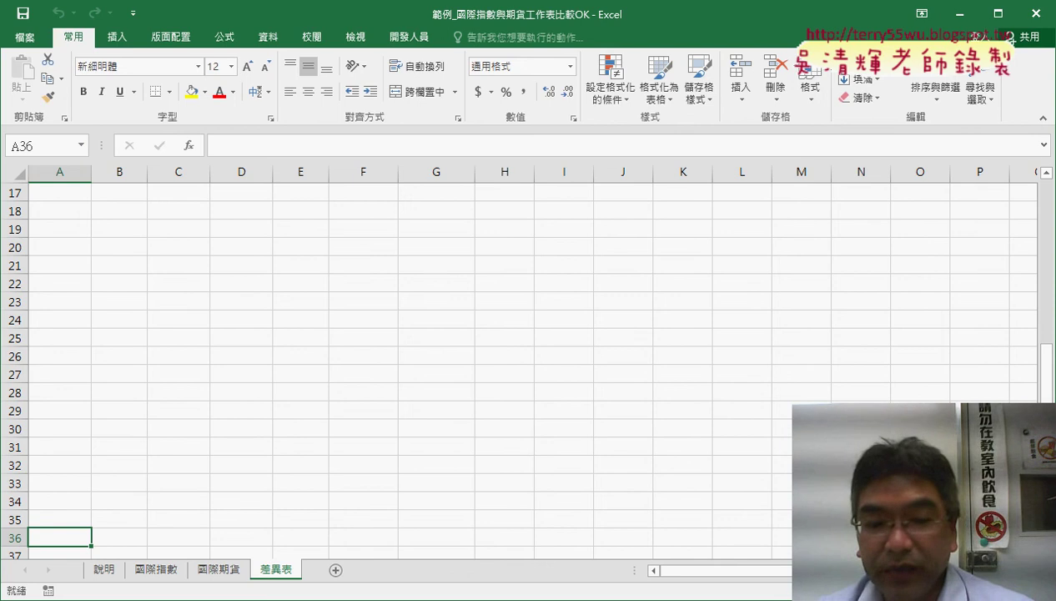
Step: Open the 差異表清除 macro assigned to the clearing button on the 國際指數 sheet
left_click(167, 574)
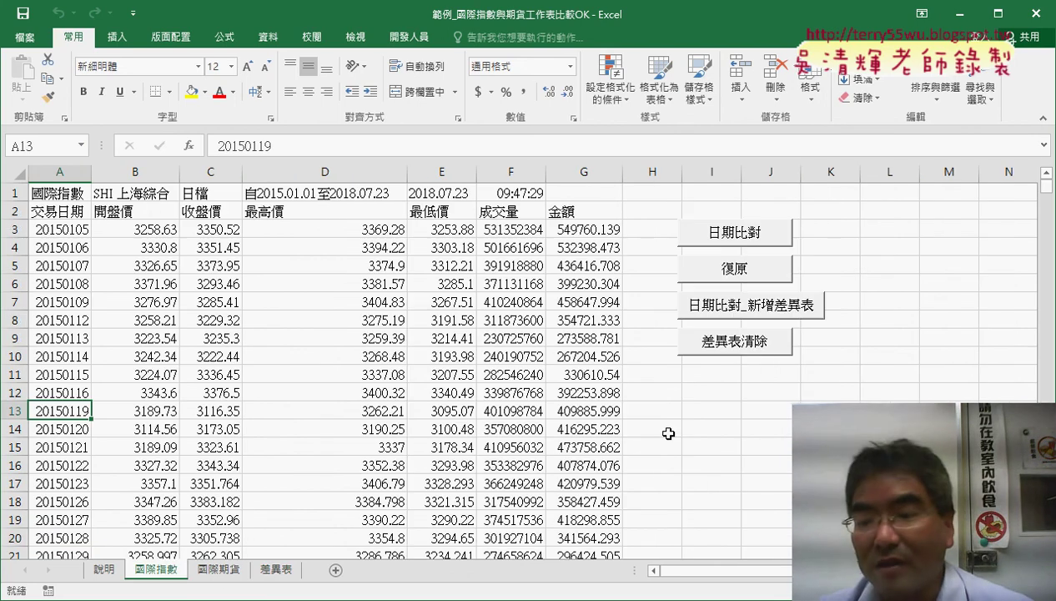
right_click(761, 350)
left_click(776, 484)
left_click(931, 313)
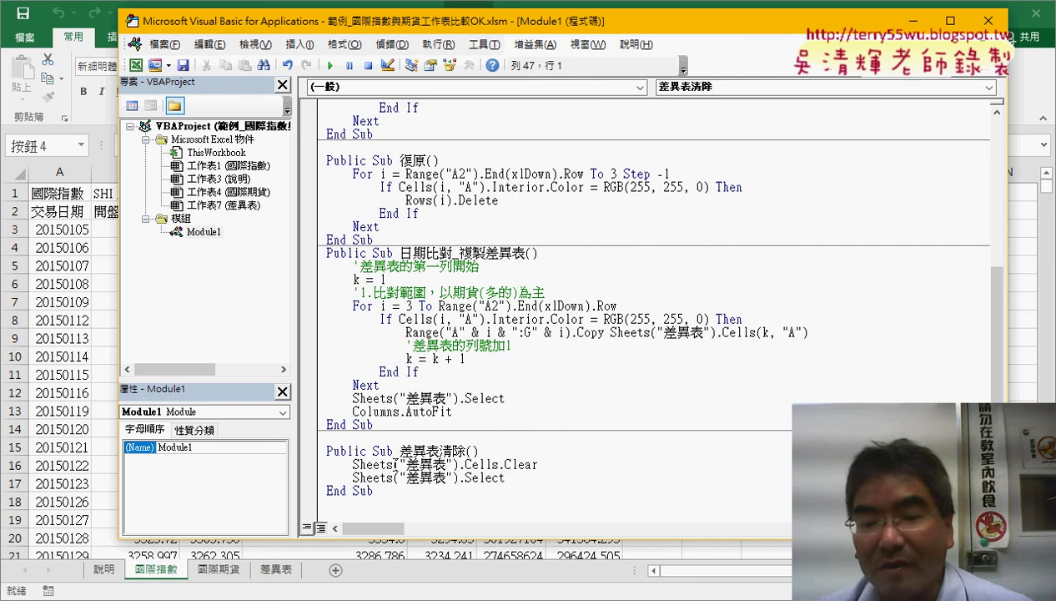
Step: Explain the Cells and Clear parts of Cells.Clear and the line activating 差異表
left_click_drag(466, 465, 539, 465)
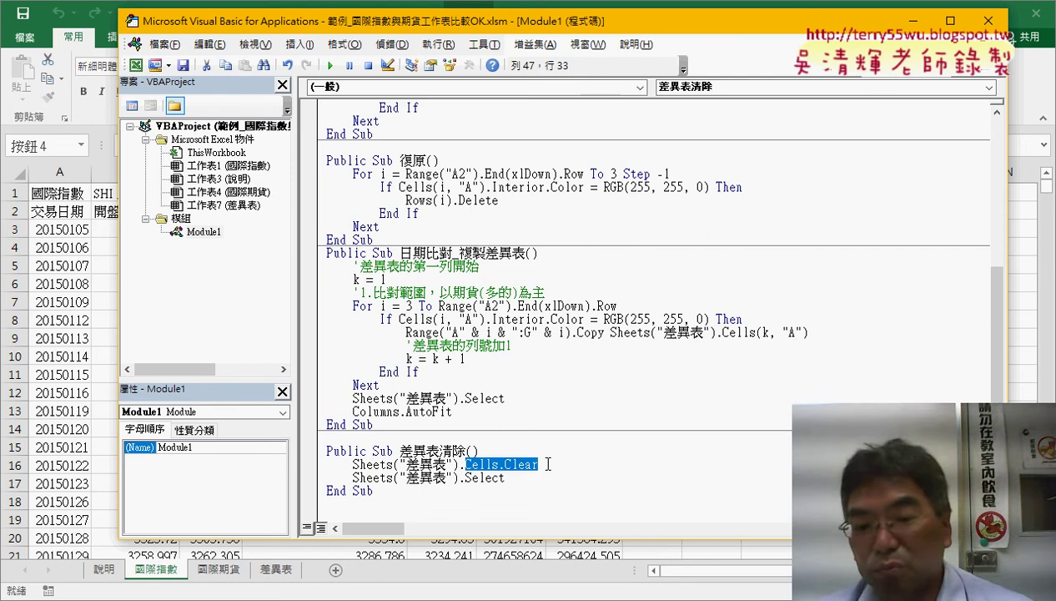
left_click(540, 465)
left_click_drag(466, 465, 499, 465)
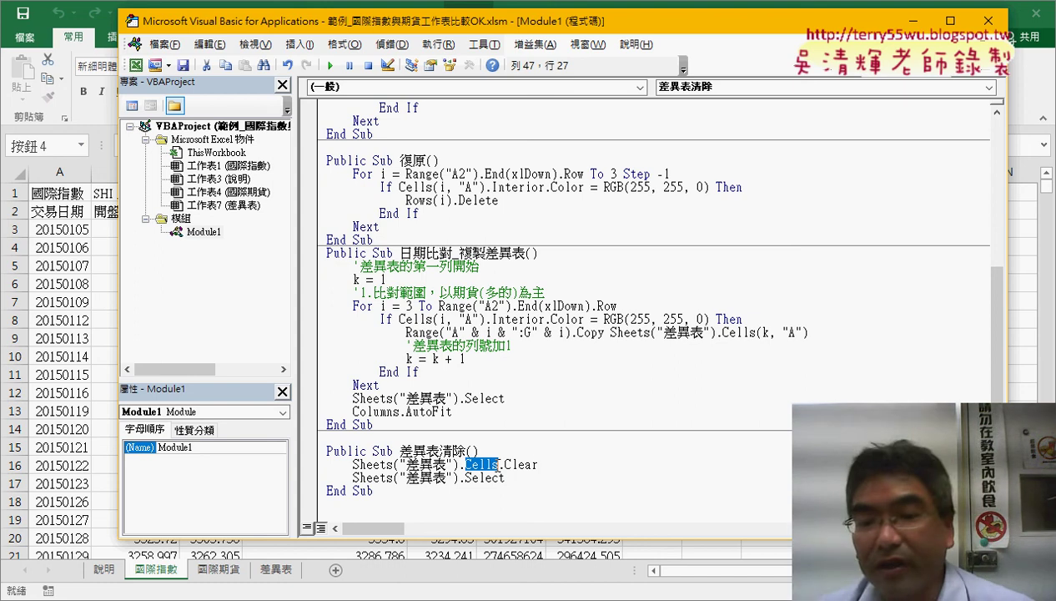
left_click_drag(539, 464, 499, 464)
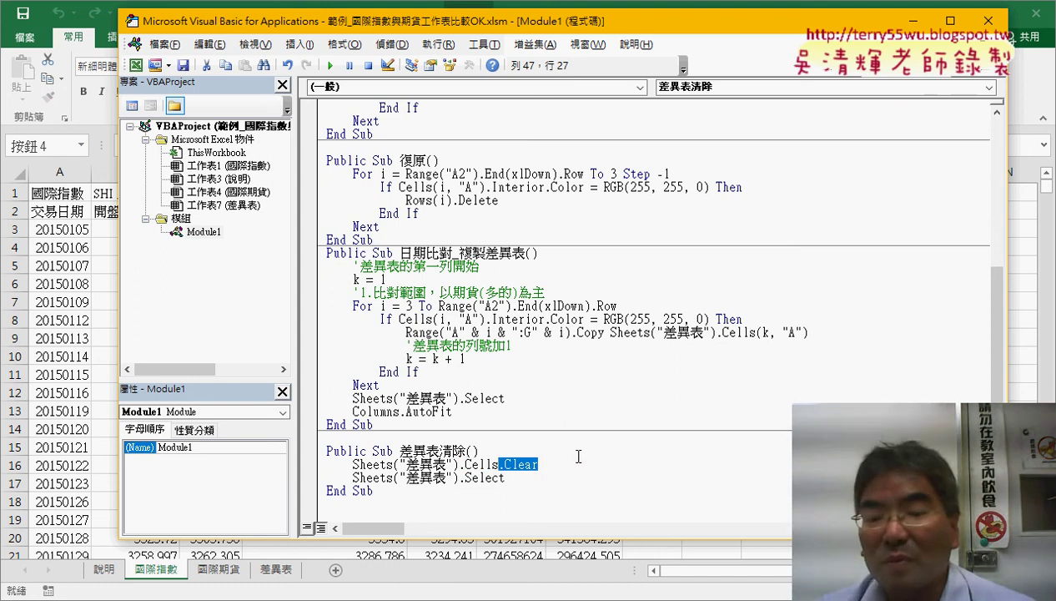
left_click_drag(505, 477, 353, 478)
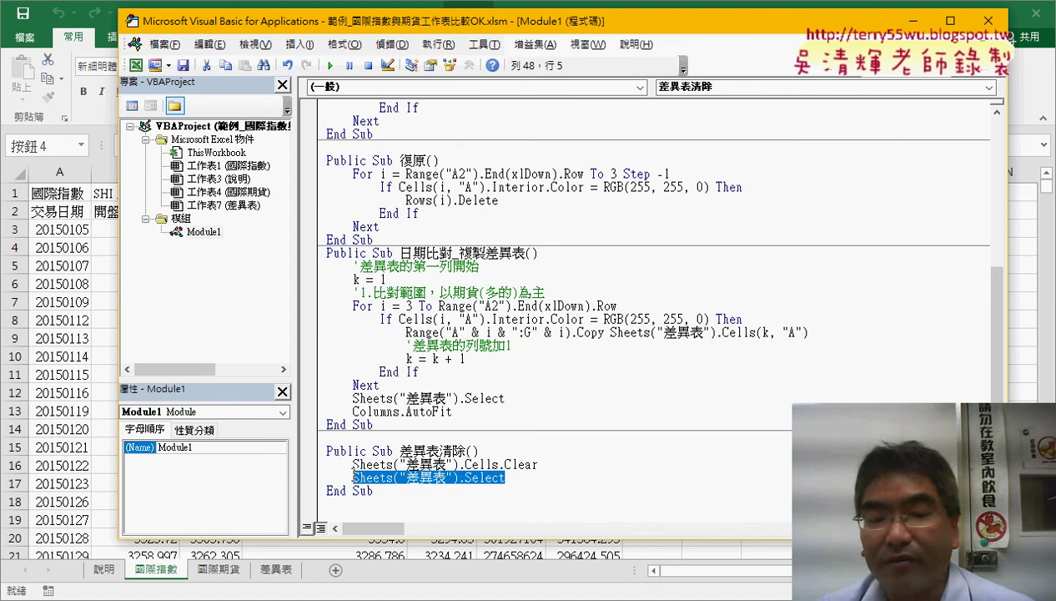
Step: Run the clearing macro once more in Excel, then switch to the Google Docs code document
key("alt+F11")
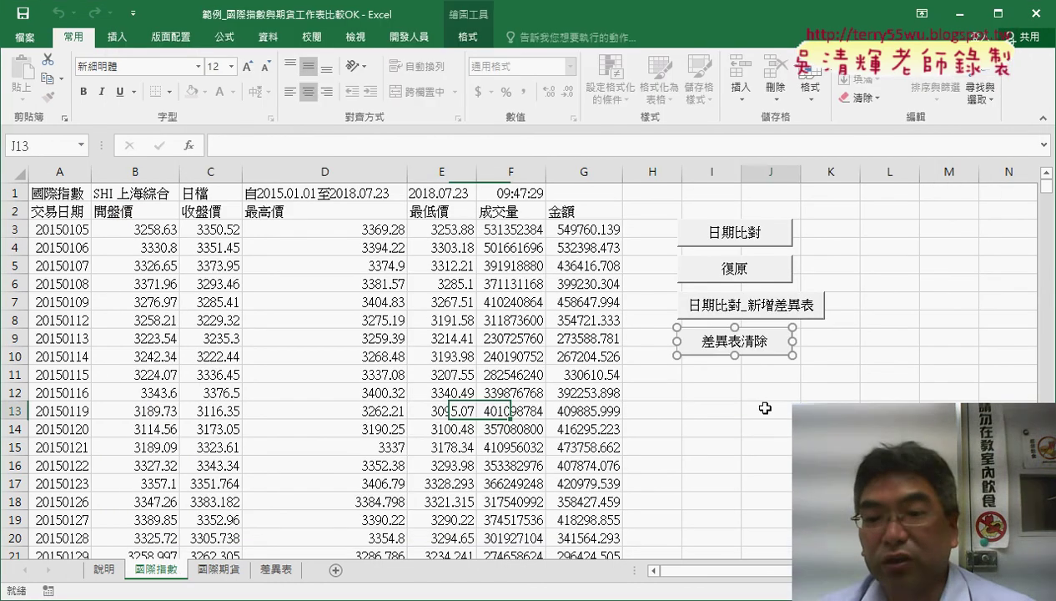
left_click(735, 342)
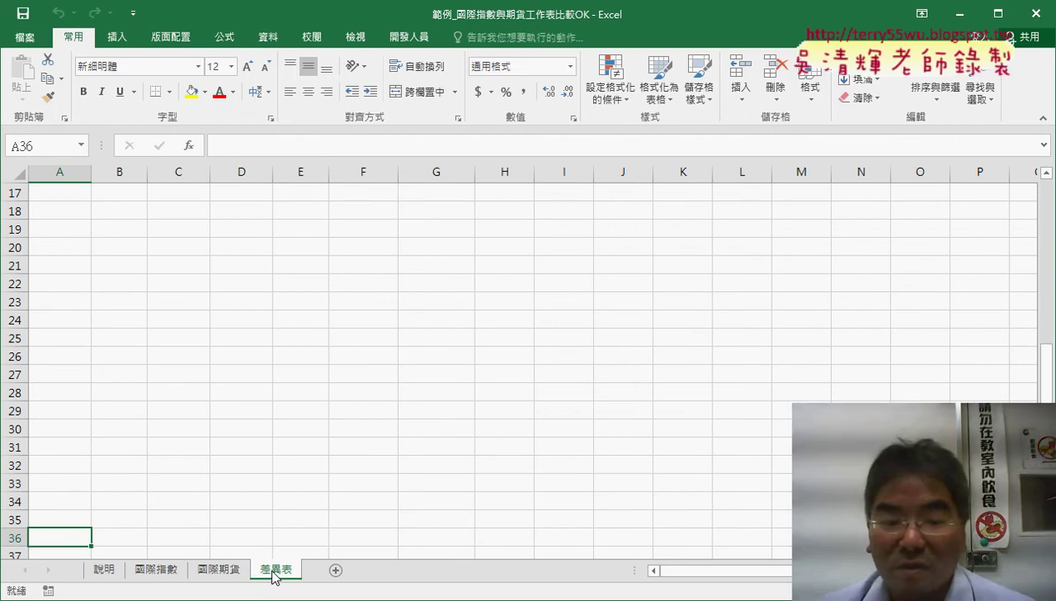
key("alt+Tab")
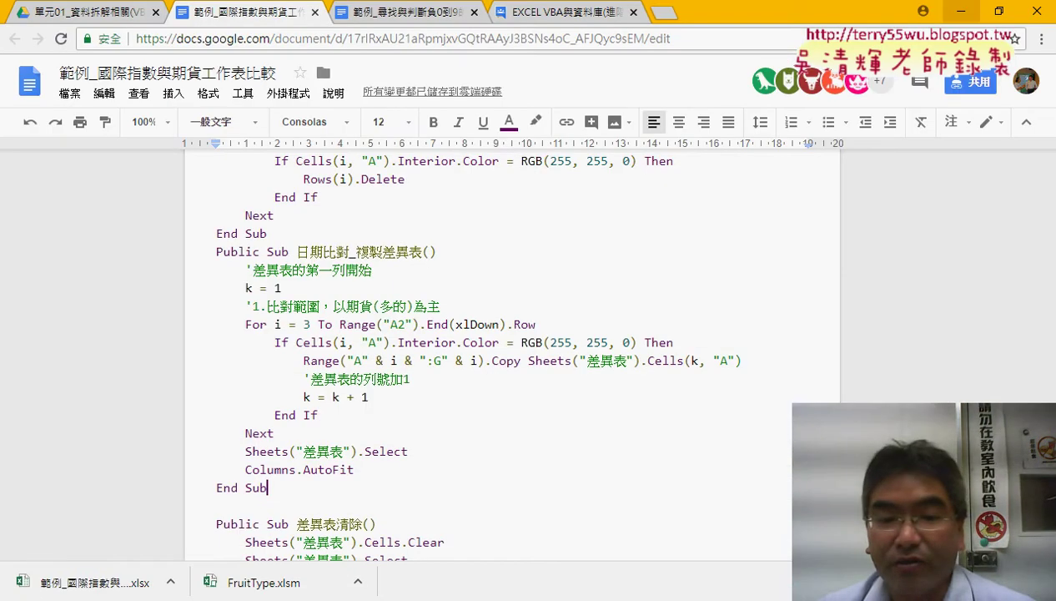
Step: Review the documented code, selecting the For loop lines of 日期比對_複製差異表 and 復原
scroll(407, 510, "down", 2)
scroll(407, 510, "up", 3)
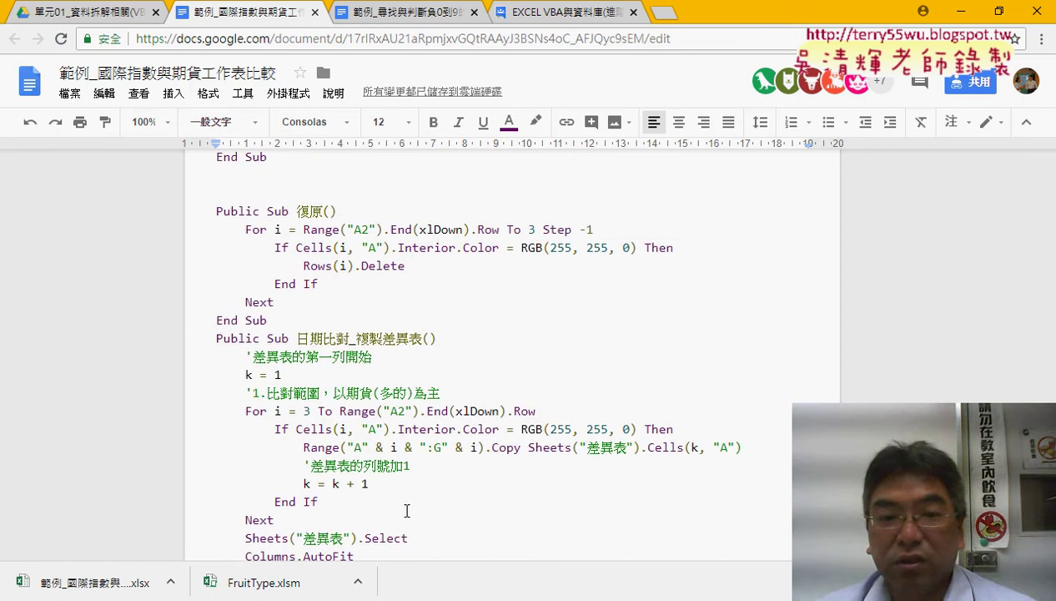
scroll(406, 511, "up", 2)
scroll(406, 511, "up", 3)
scroll(406, 511, "up", 3)
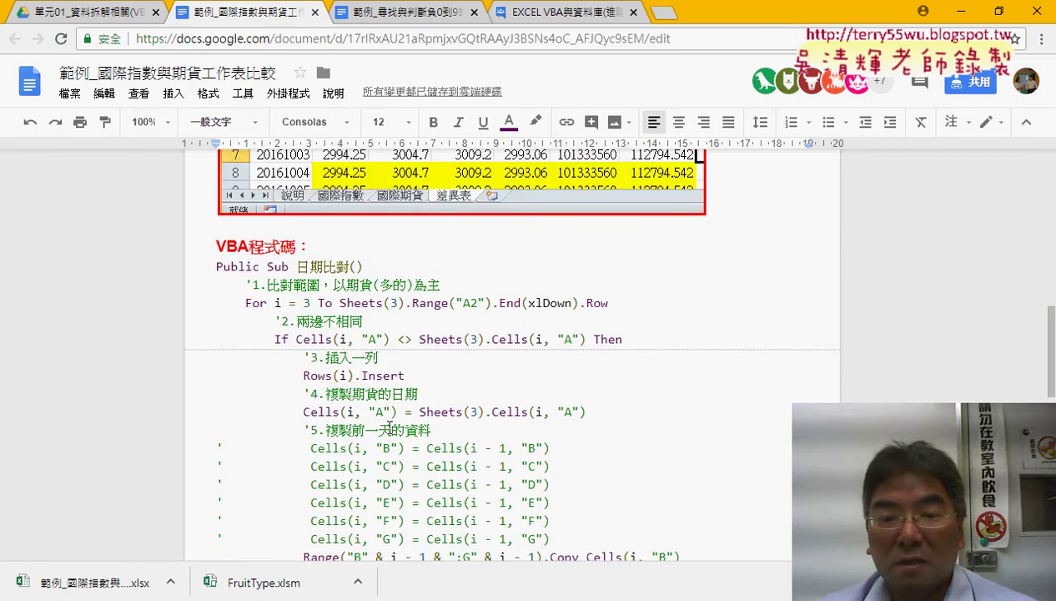
scroll(389, 427, "down", 6)
scroll(361, 360, "down", 2)
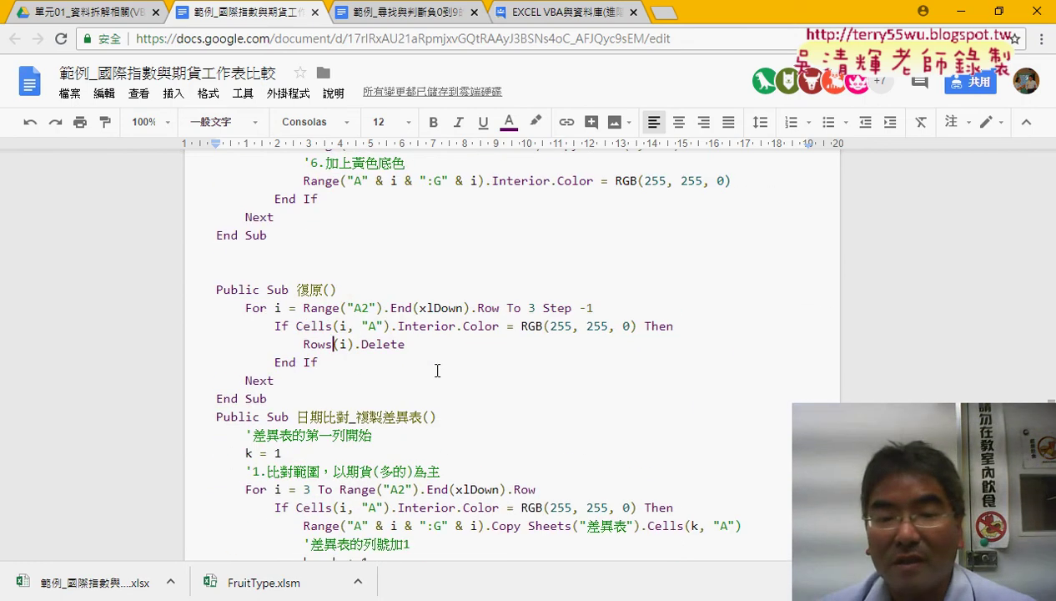
scroll(438, 369, "down", 3)
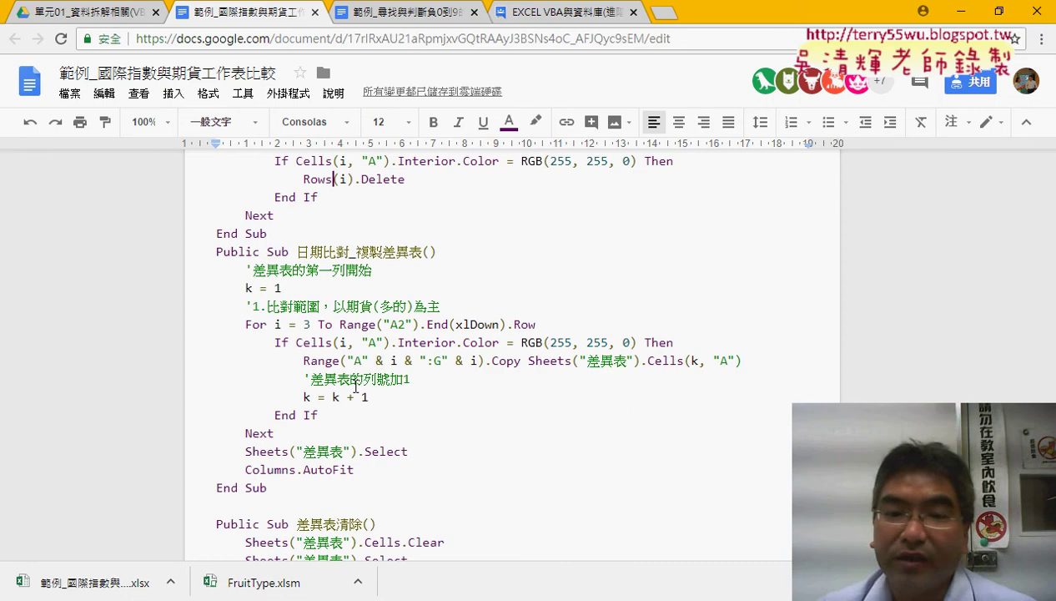
scroll(350, 276, "up", 2)
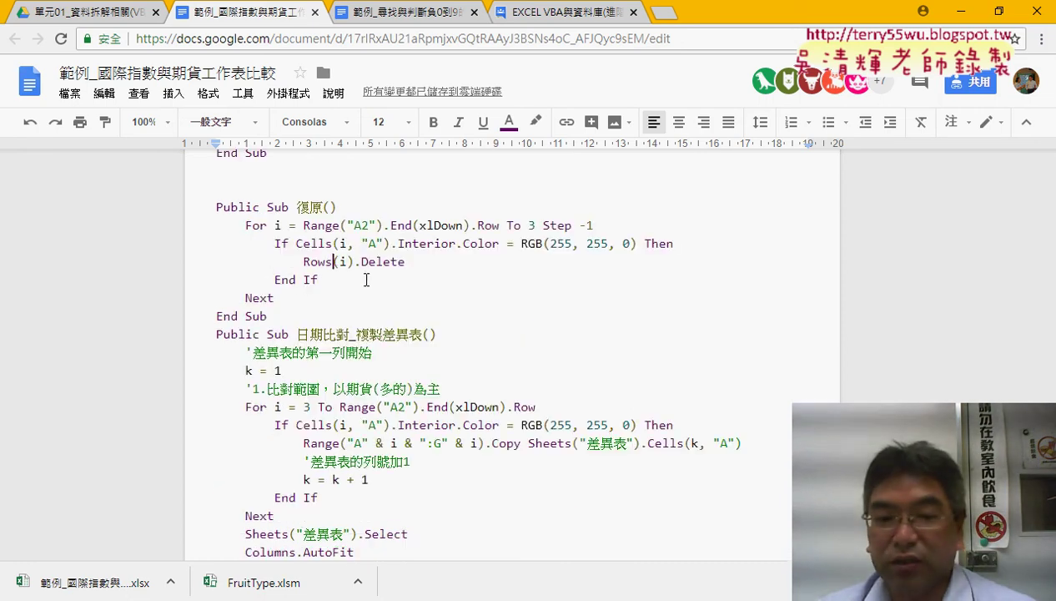
left_click_drag(244, 407, 547, 409)
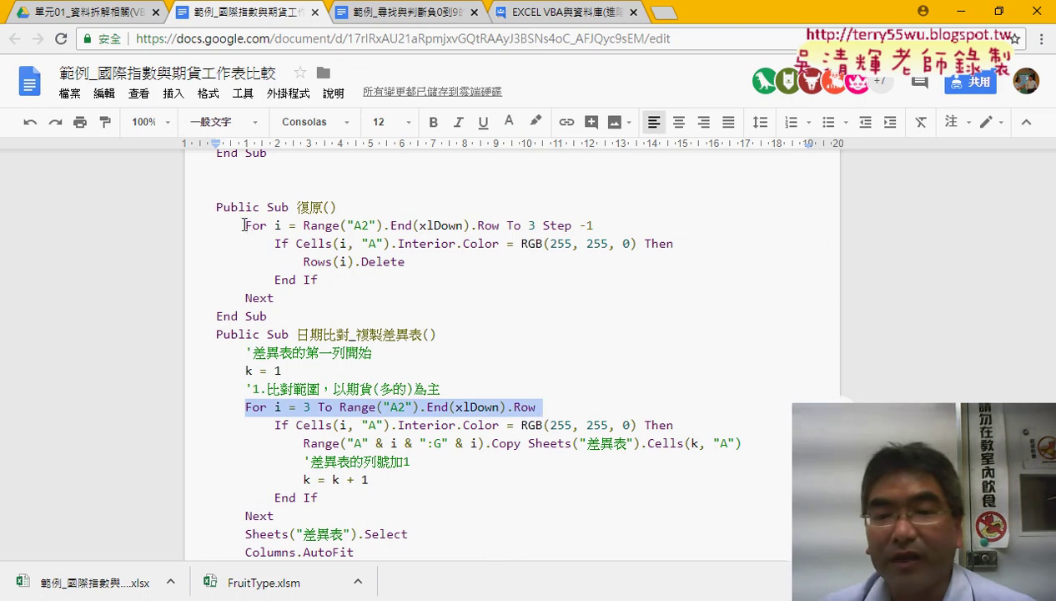
left_click_drag(244, 226, 598, 225)
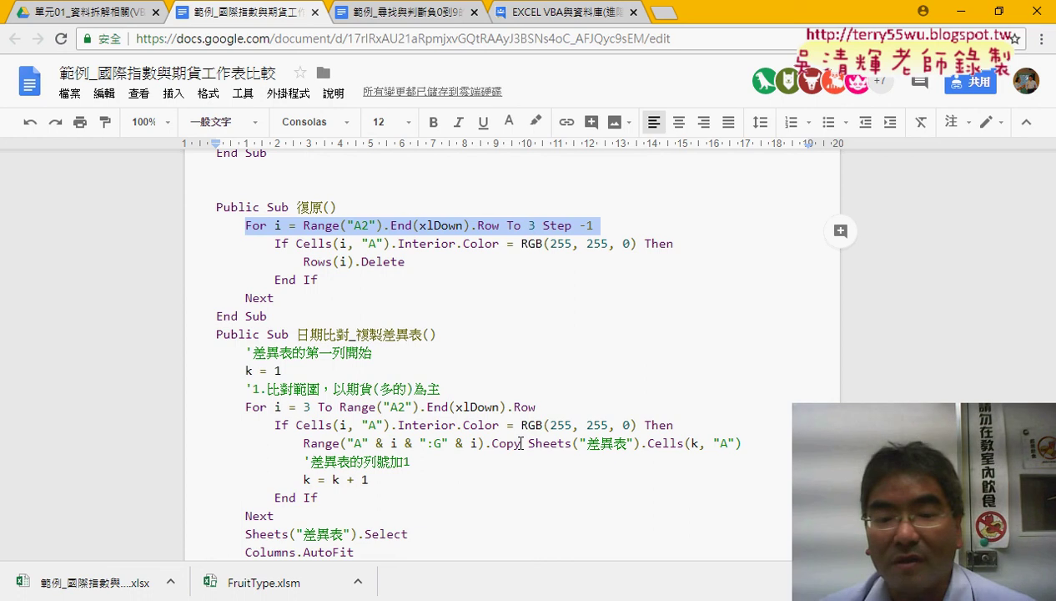
Step: Highlight the Range…Copy statement of the copy line in yellow
left_click_drag(521, 443, 303, 443)
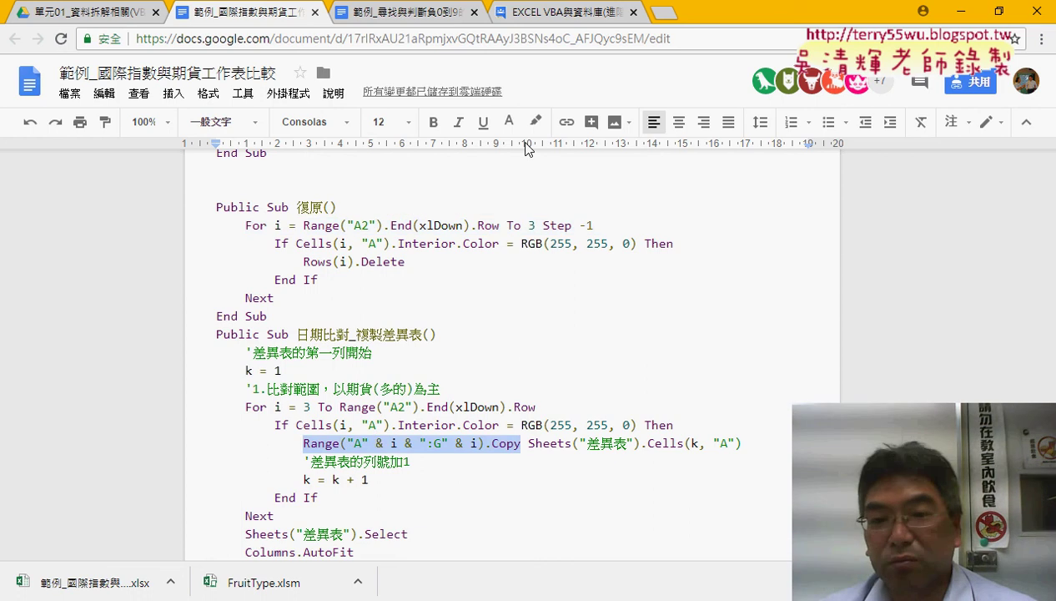
left_click(536, 121)
left_click(582, 197)
left_click(651, 391)
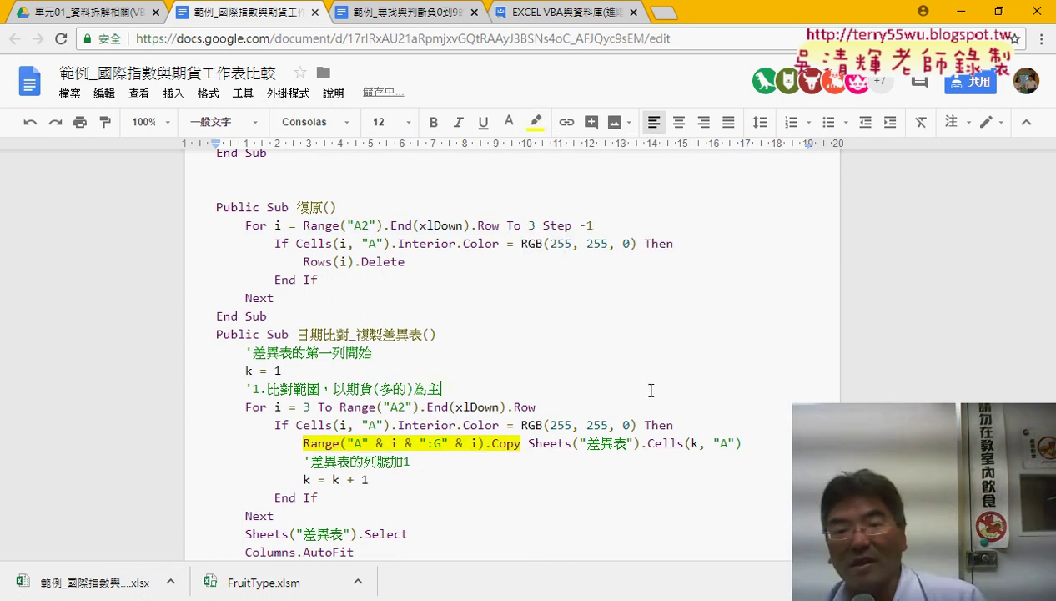
Step: Highlight the Range…Copy statement in 日期比對 yellow, then return to the 單元01_資料拆解相關 Drive folder
scroll(578, 421, "up", 2)
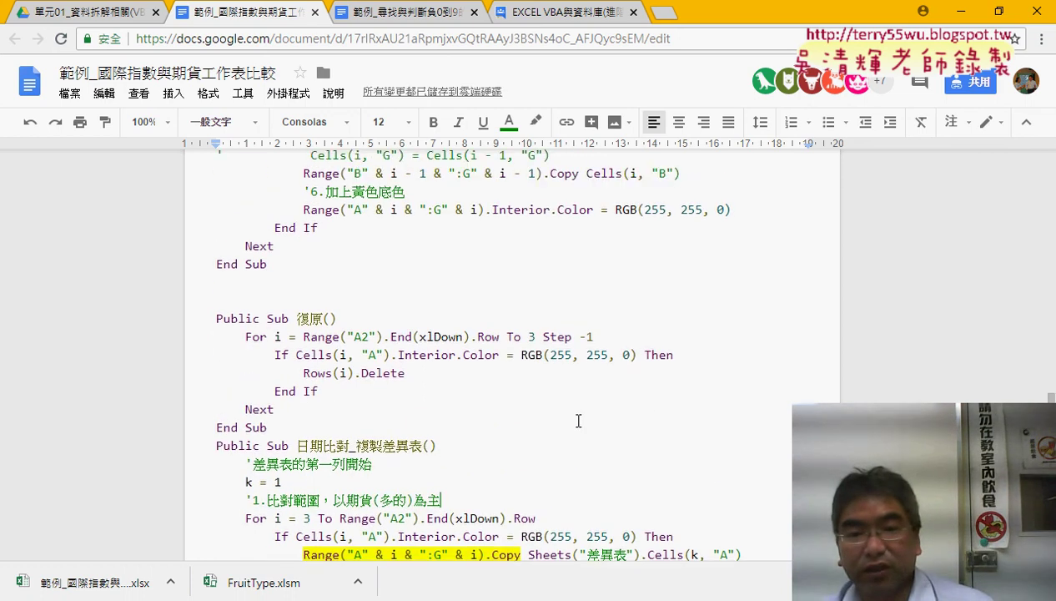
scroll(578, 422, "up", 1)
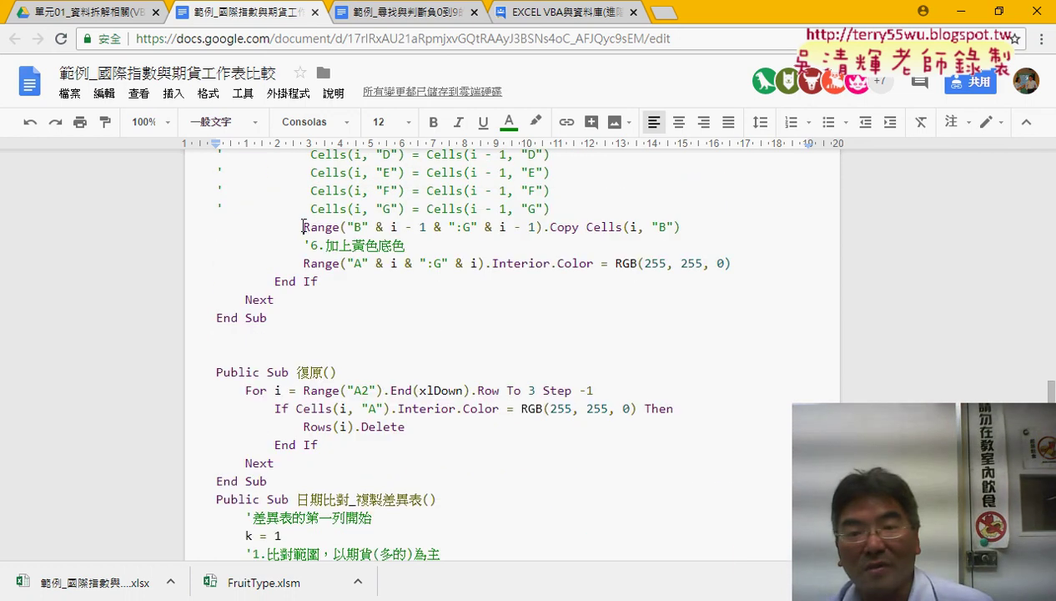
left_click_drag(304, 226, 577, 226)
left_click(535, 122)
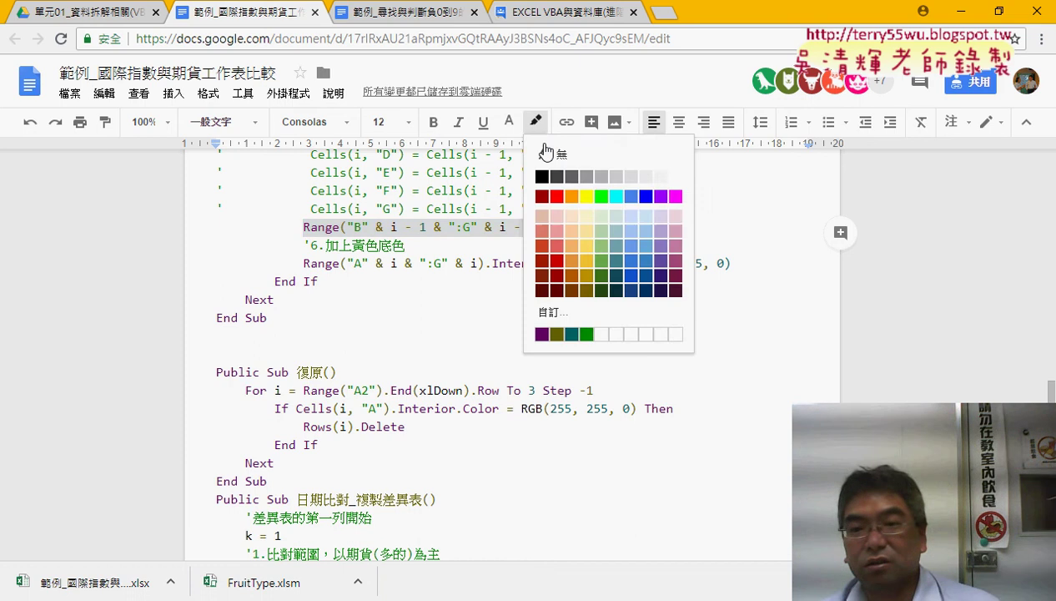
left_click(586, 196)
left_click(616, 266)
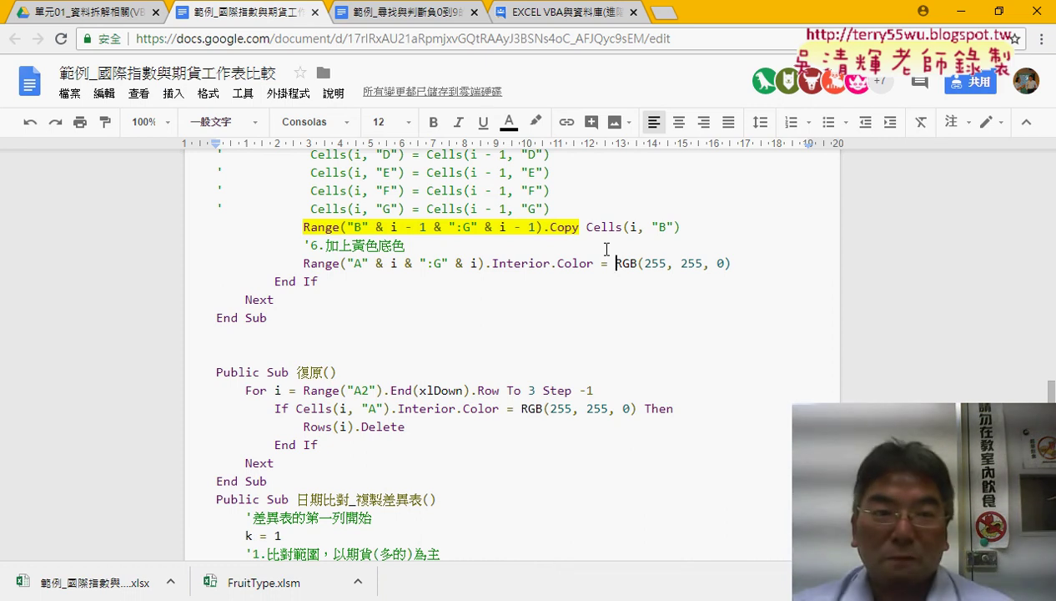
left_click(104, 18)
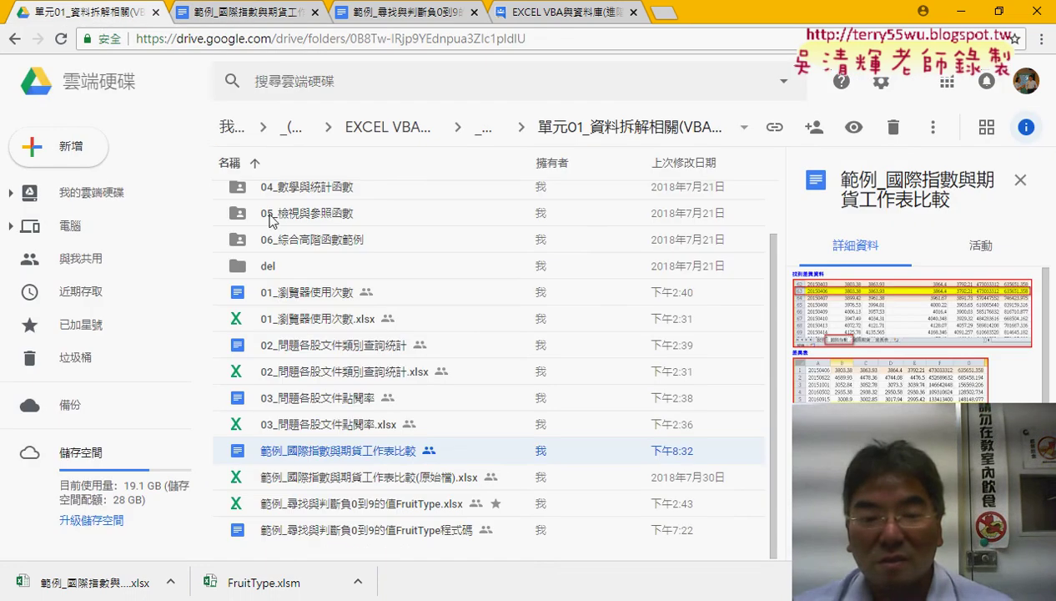
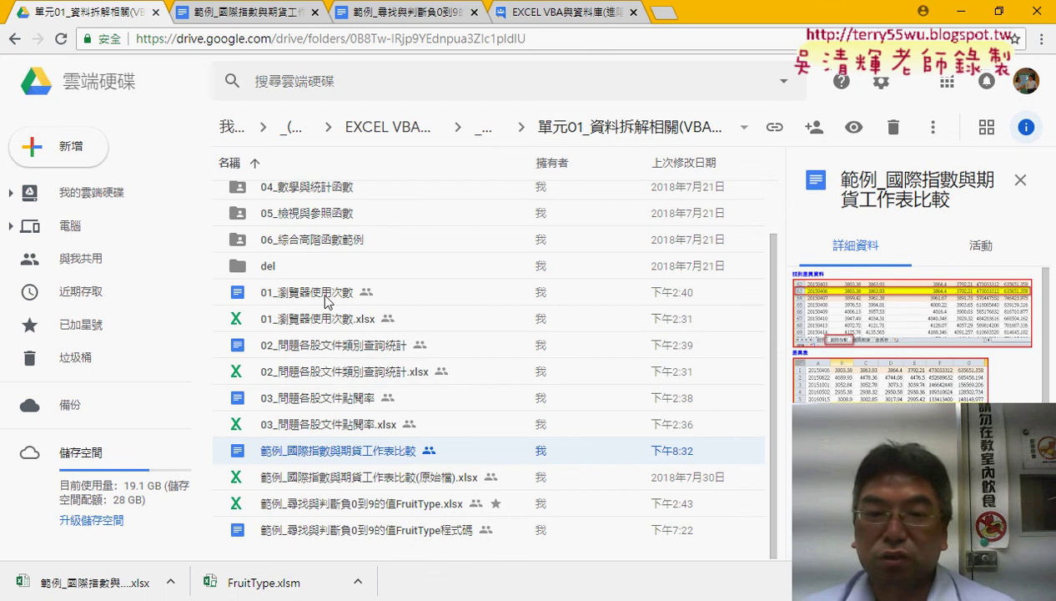
Step: Select the 01_瀏覽器使用次數.xlsx spreadsheet, not its Google Doc twin, so its preview appears in details
left_click(324, 297)
left_click(324, 318)
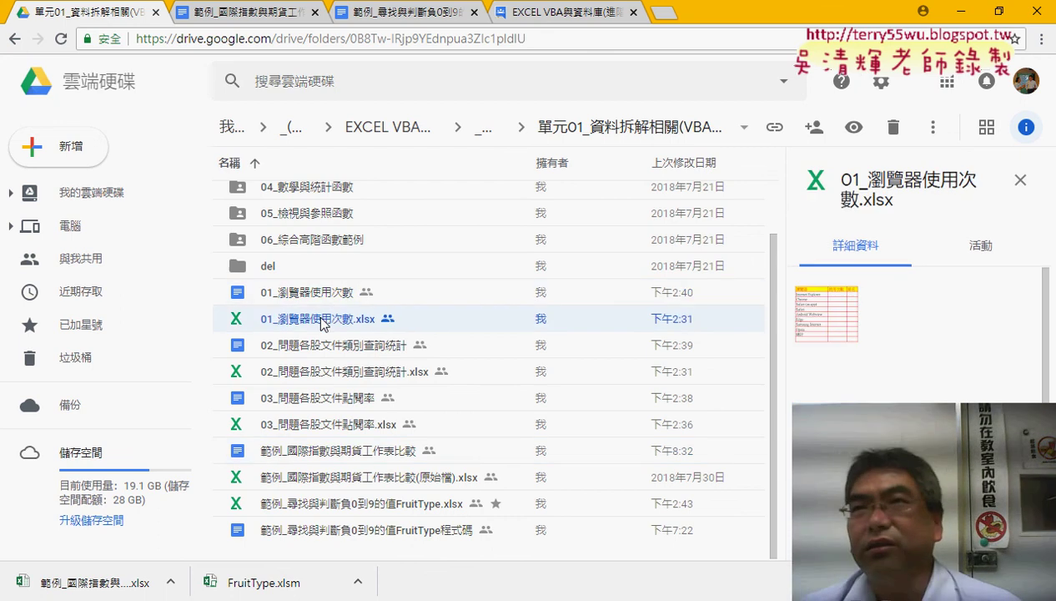